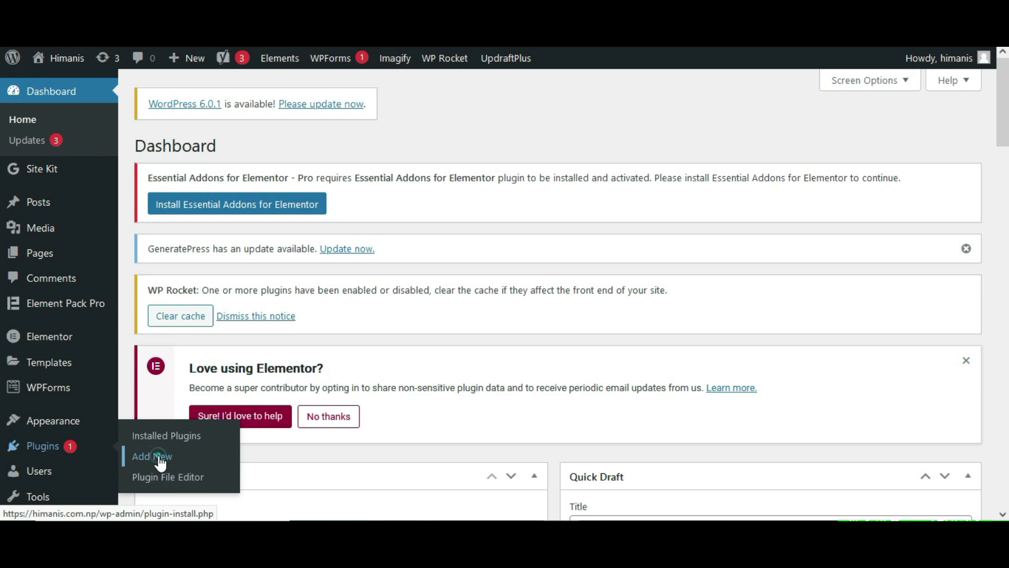
Step: Search the plugin directory for "facebook chat", then install and activate Facebook Chat Plugin – Live Chat Plugin for WordPress
left_click(159, 458)
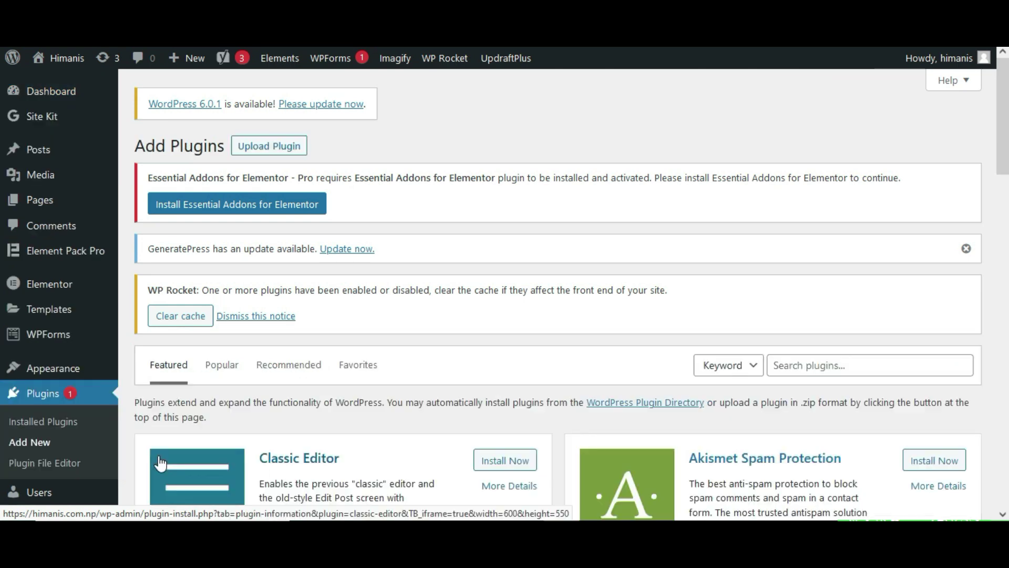
left_click(818, 364)
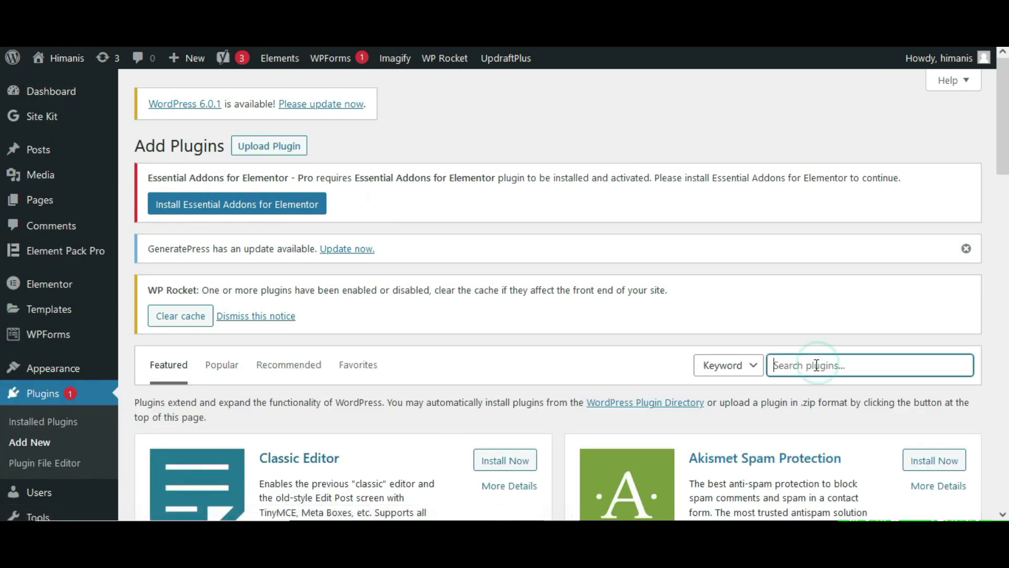
type("facebook chat")
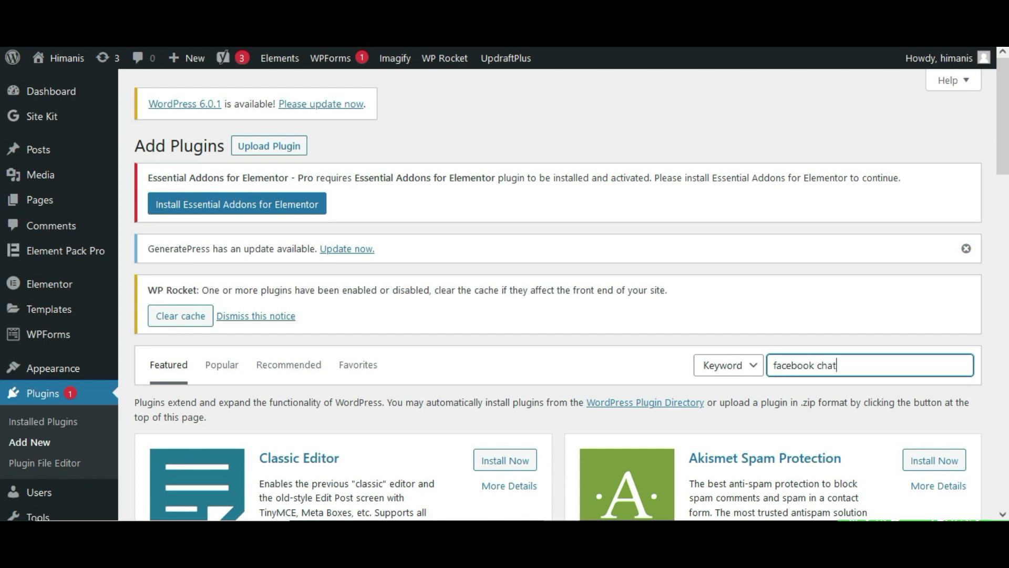
scroll(366, 407, "down", 1)
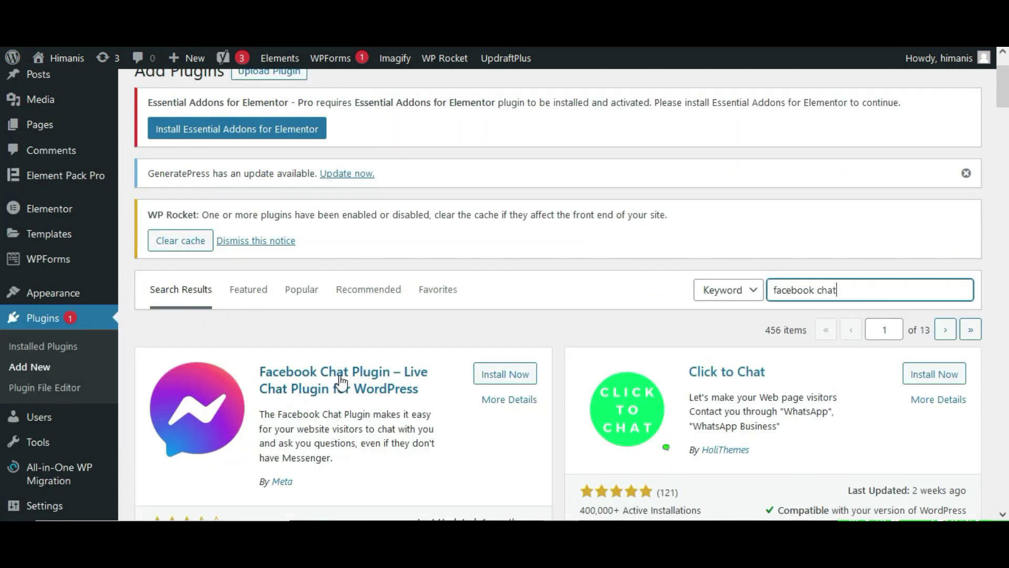
left_click(505, 376)
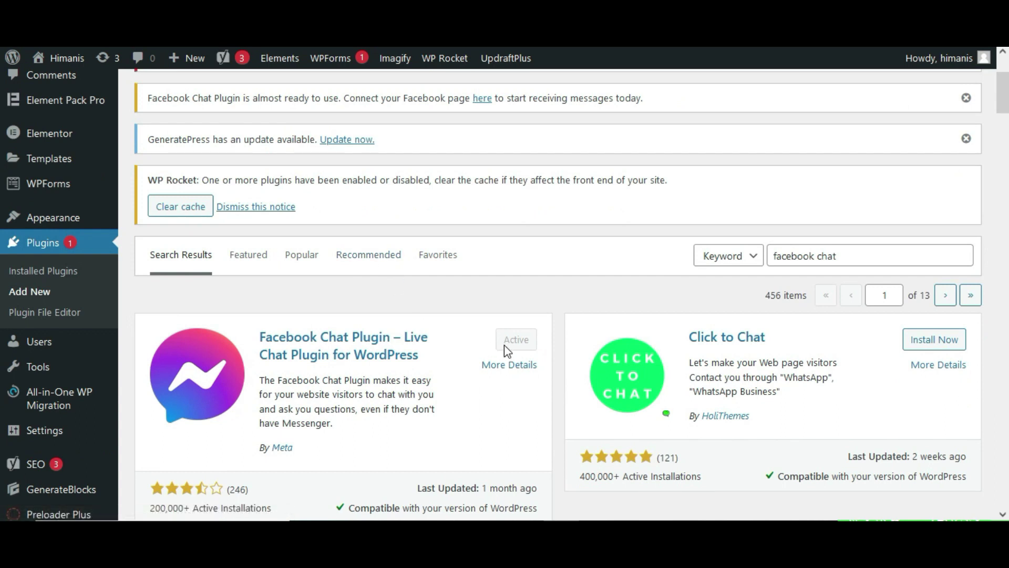
Step: Open the settings of Facebook Chat Plugin from the list of installed plugins
left_click(57, 272)
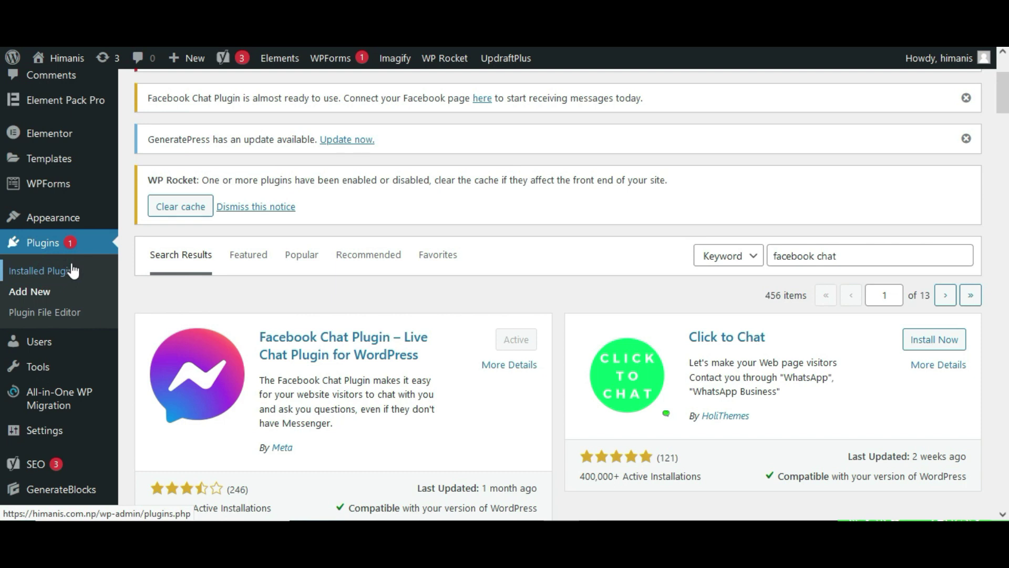
scroll(313, 415, "down", 5)
scroll(233, 428, "down", 3)
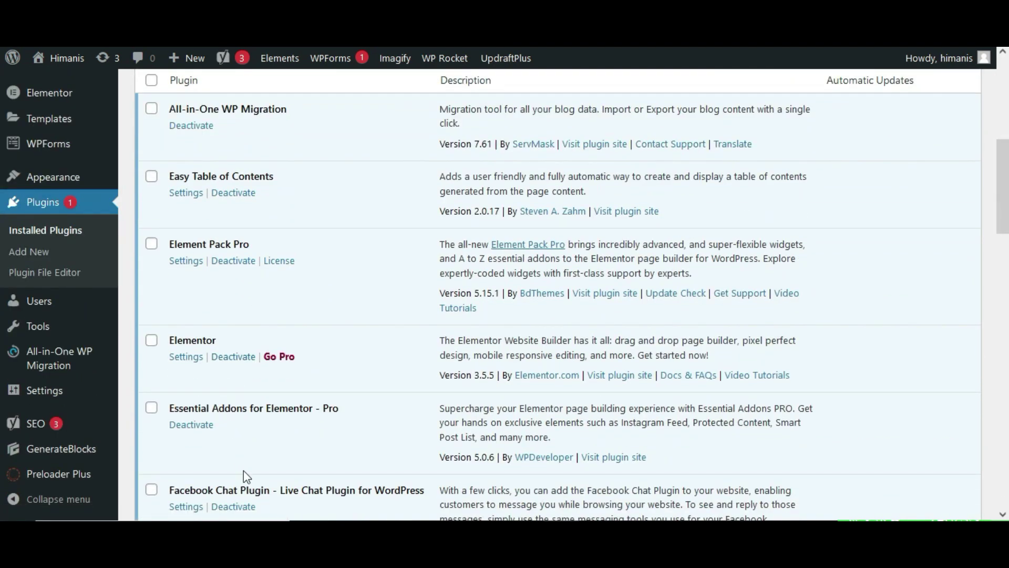
scroll(243, 471, "down", 3)
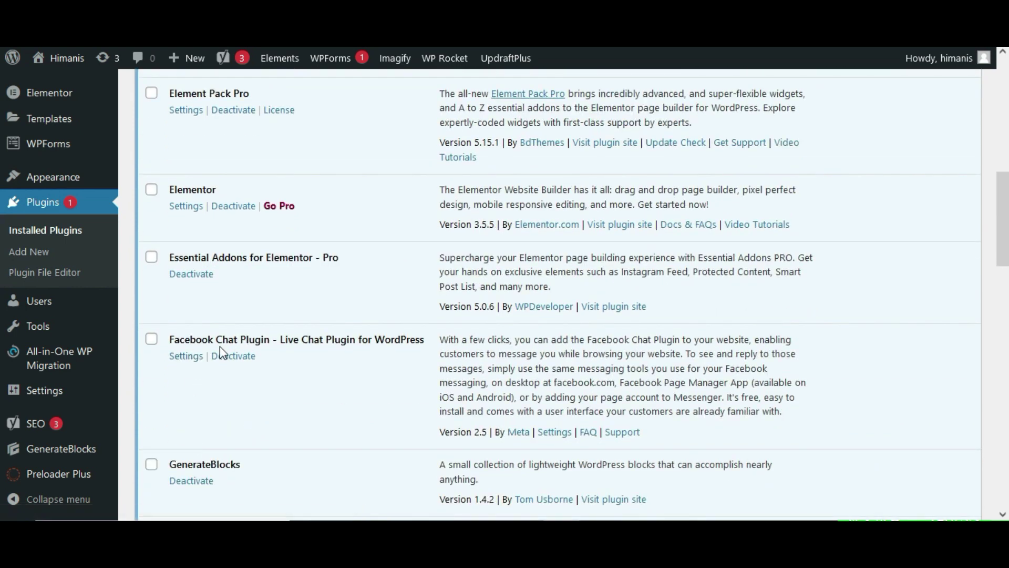
left_click(193, 359)
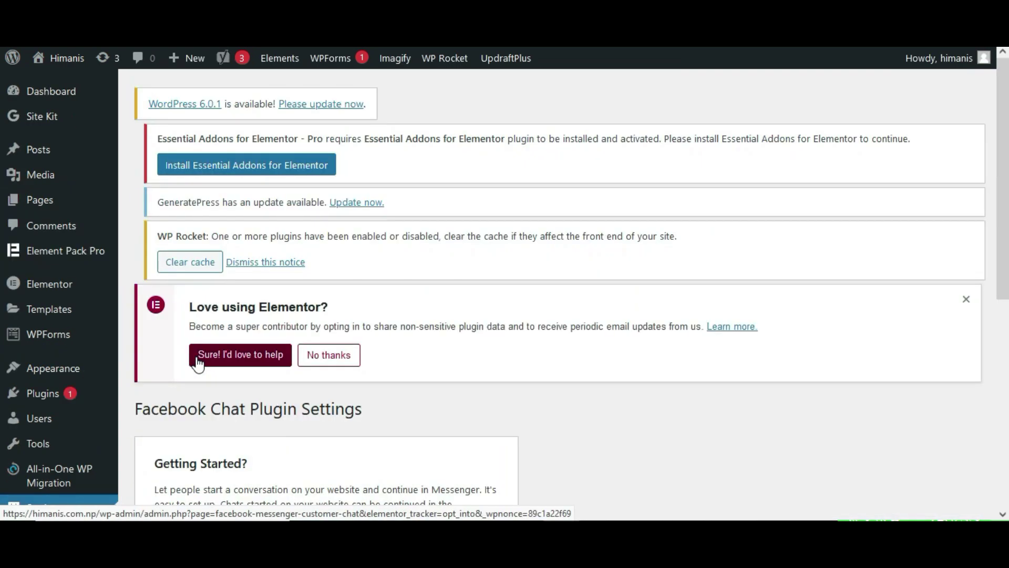
Step: Start the chat plugin setup and continue with Mero Sansar as the Facebook Page
scroll(379, 412, "down", 3)
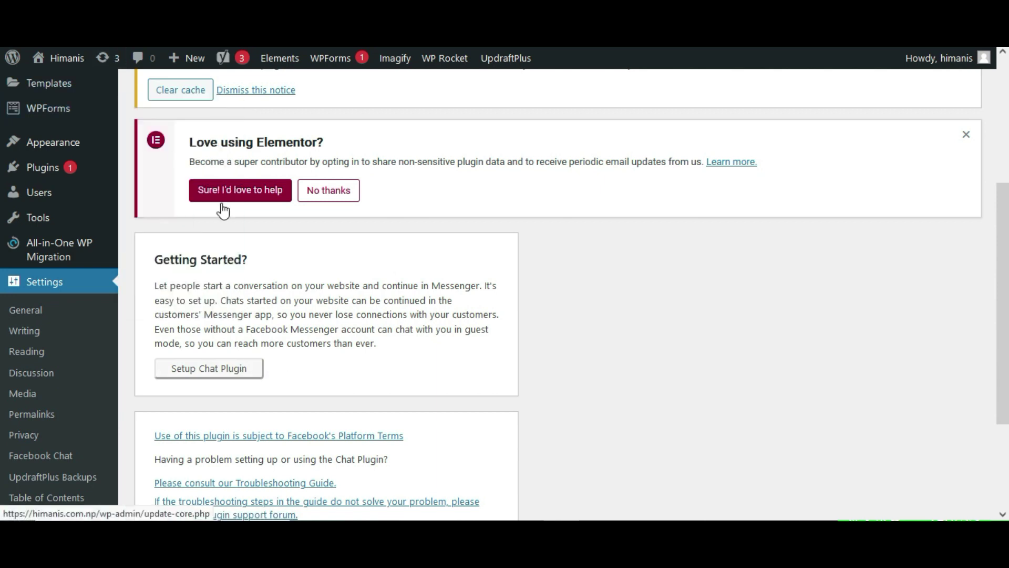
left_click(217, 376)
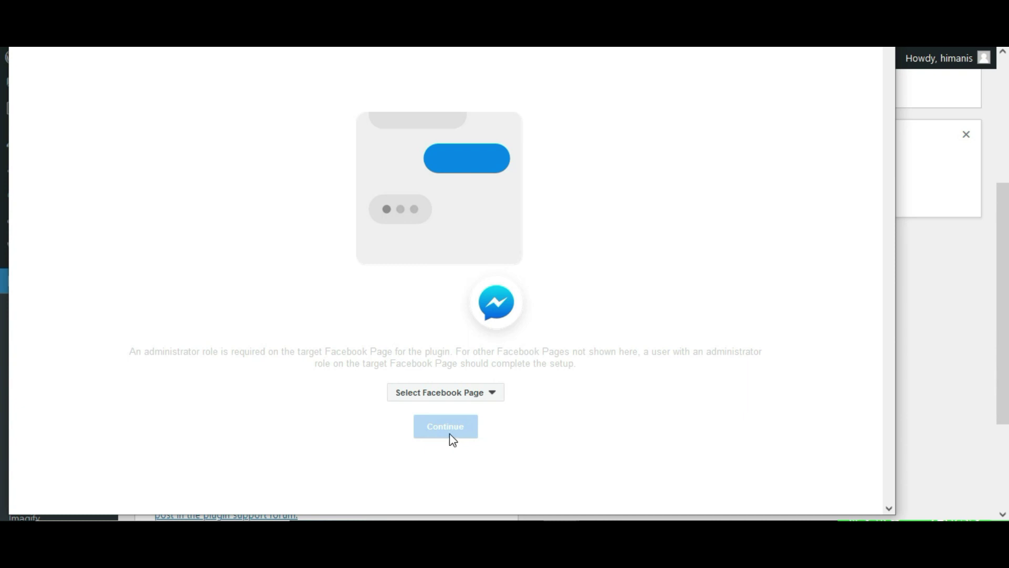
left_click(466, 397)
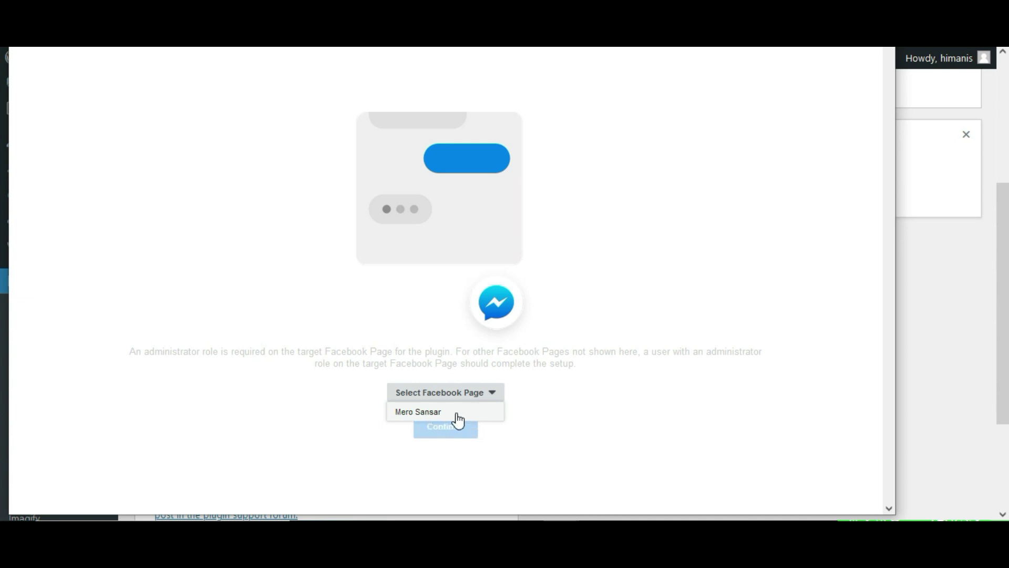
left_click(457, 415)
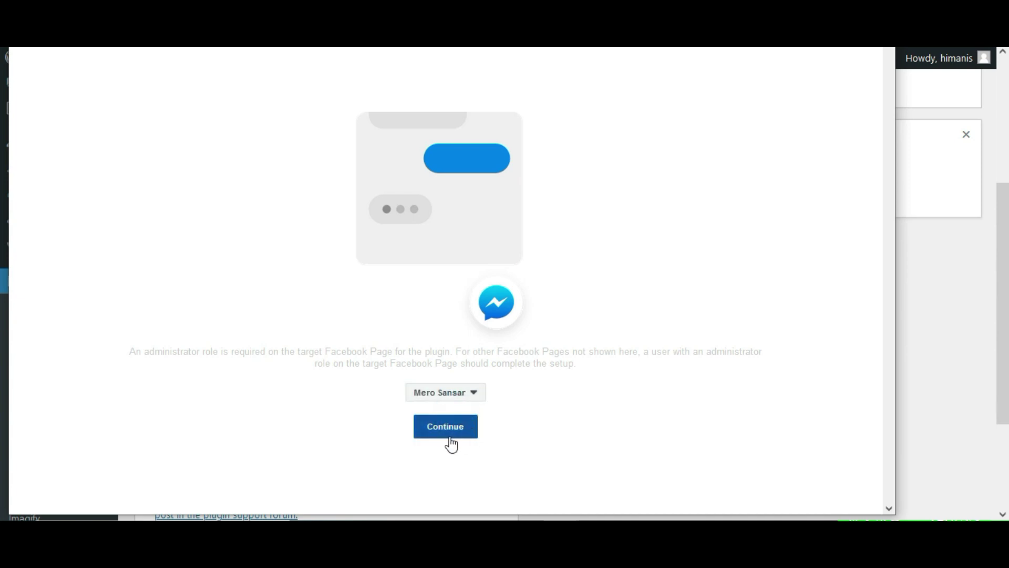
left_click(451, 428)
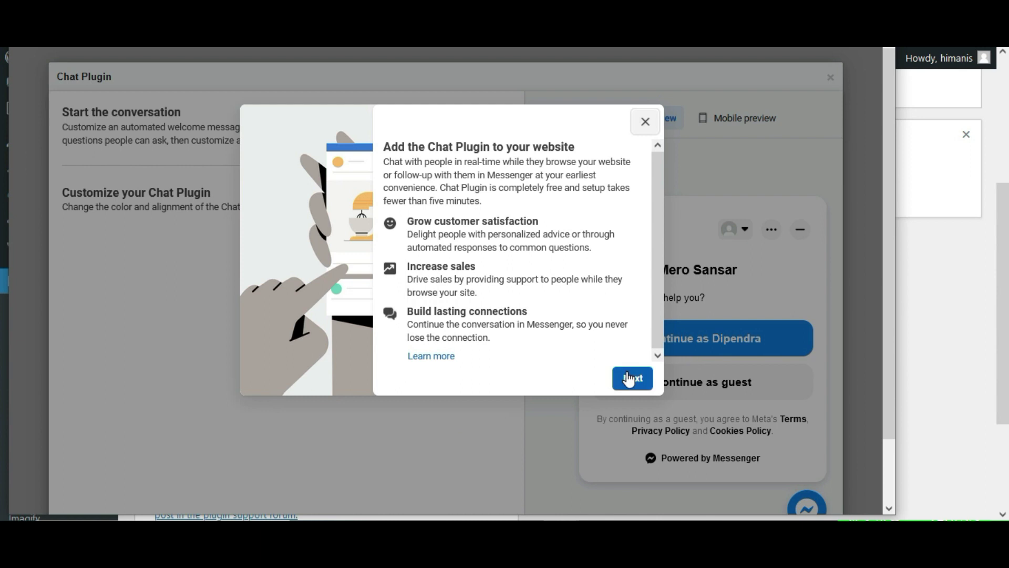
Step: Go through the Chat Plugin introduction and its three-part guided tour
left_click(633, 379)
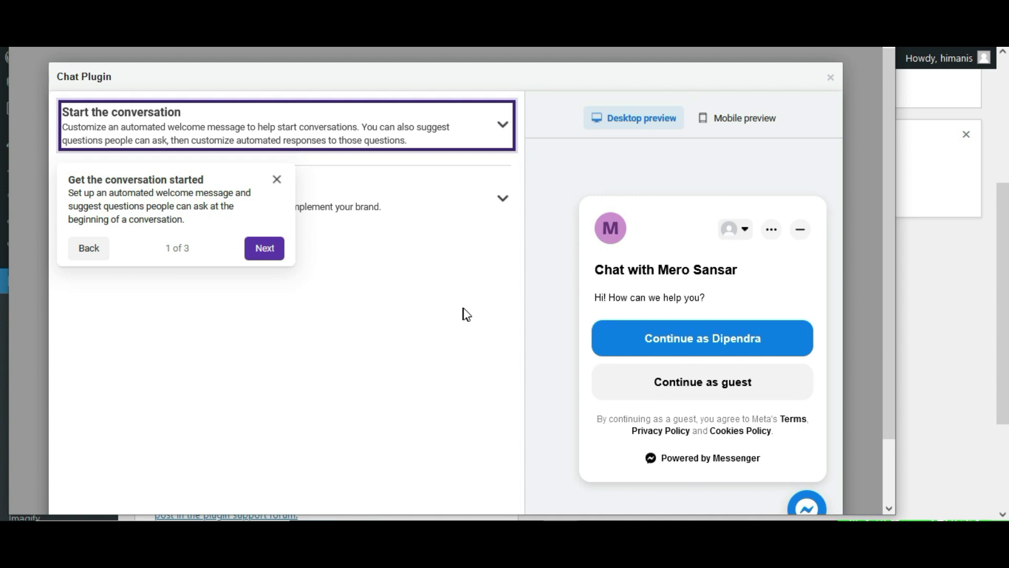
left_click(266, 249)
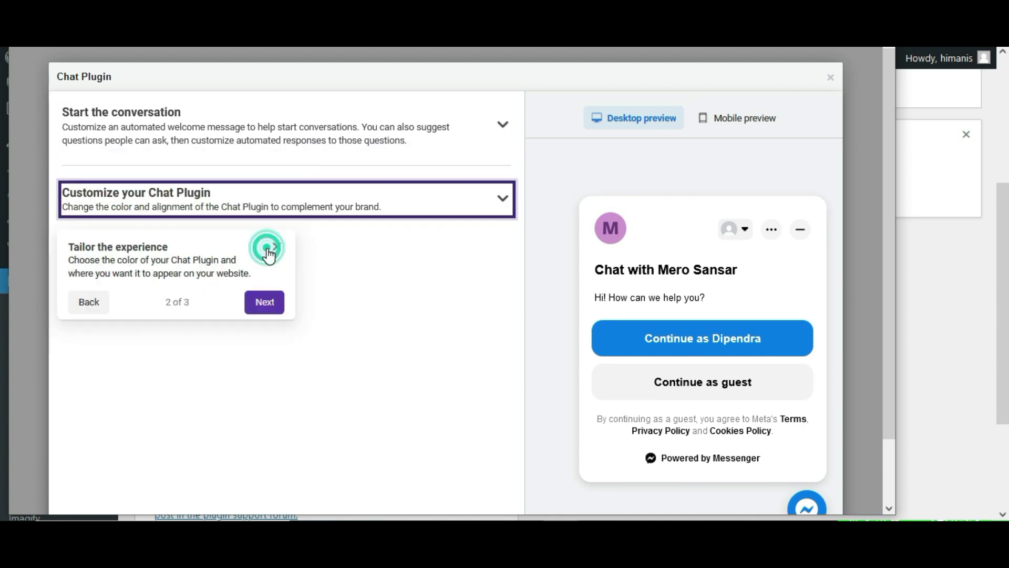
left_click(269, 302)
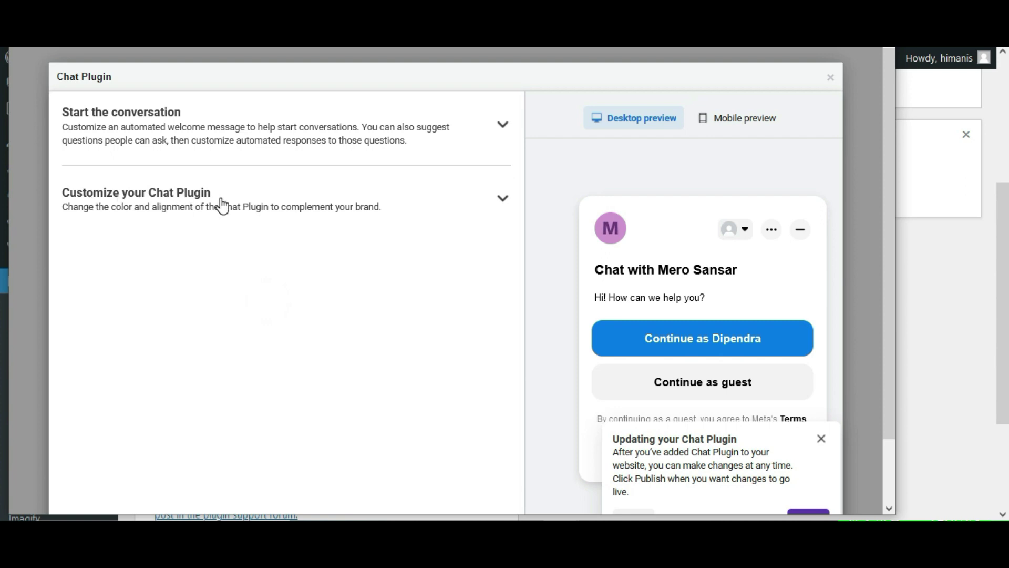
scroll(824, 89, "down", 2)
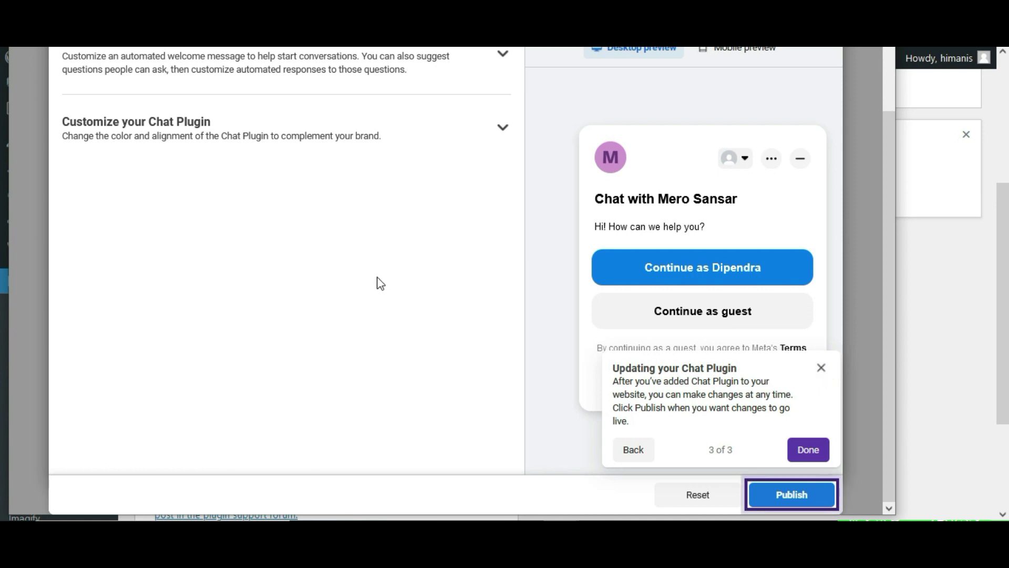
scroll(361, 282, "up", 2)
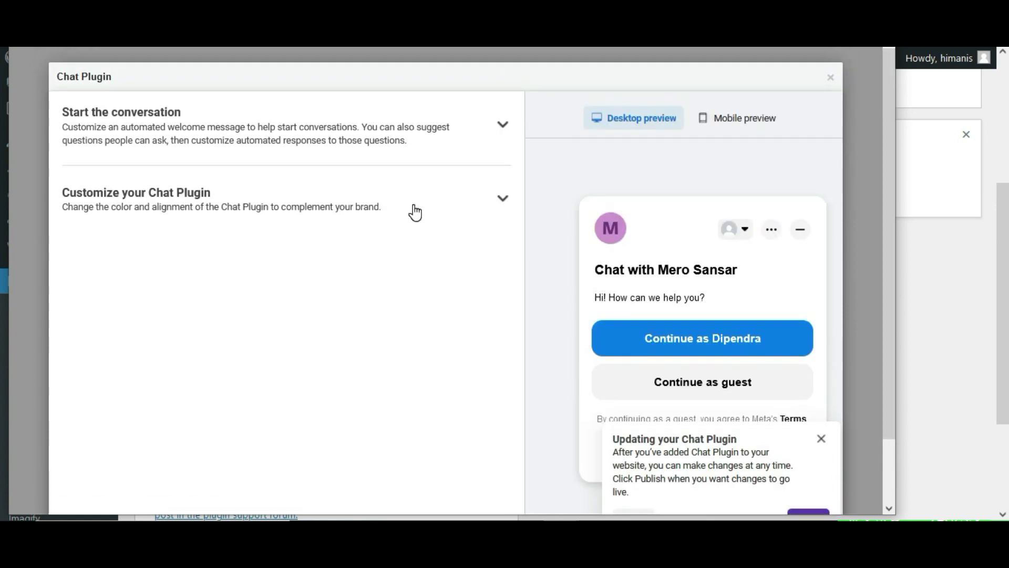
Step: Review the conversation starter section, then the language, greeting text and guest chat options of the Chat Plugin
left_click(453, 145)
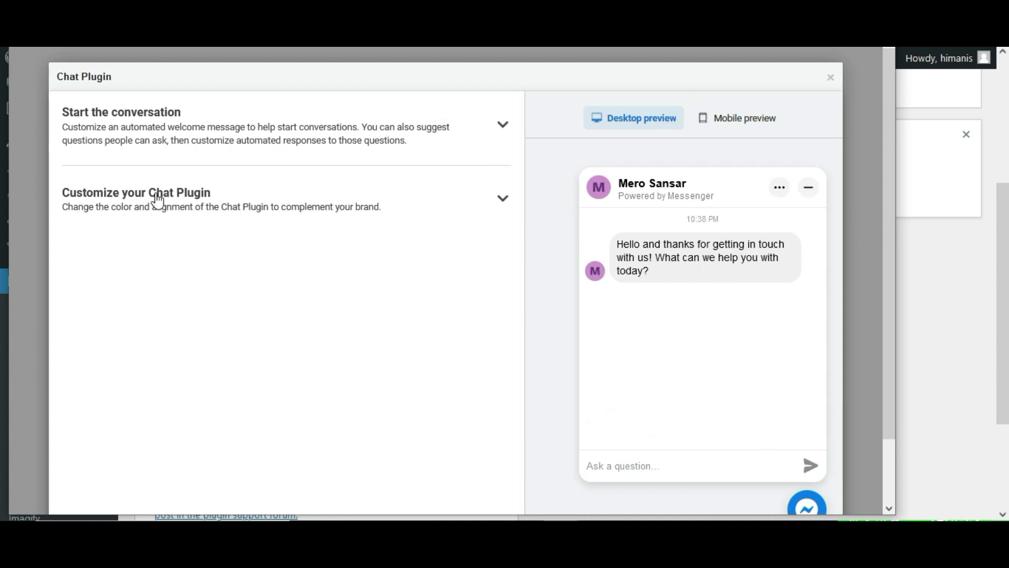
left_click(475, 203)
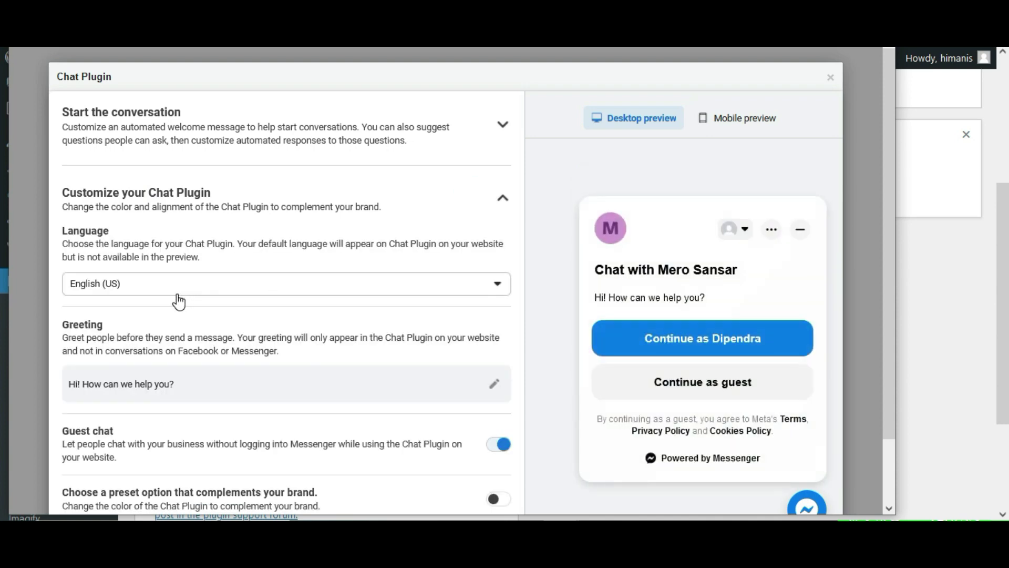
scroll(344, 300, "down", 1)
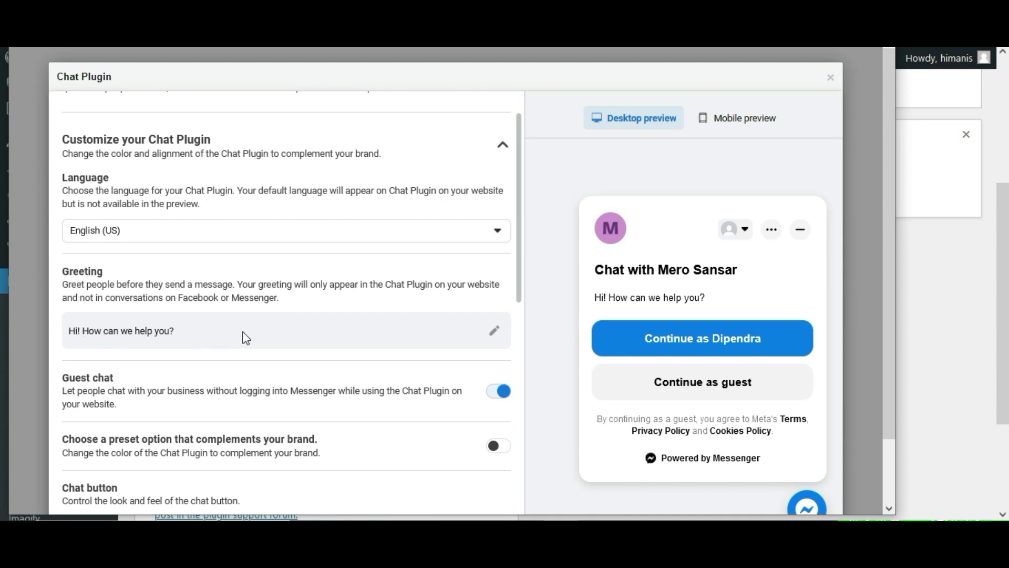
left_click(494, 337)
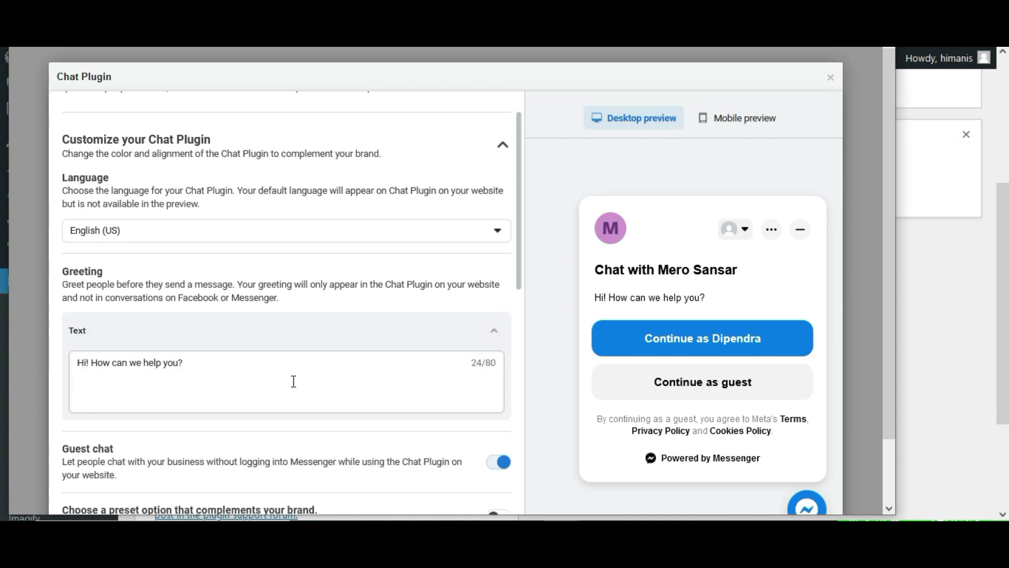
scroll(293, 381, "down", 1)
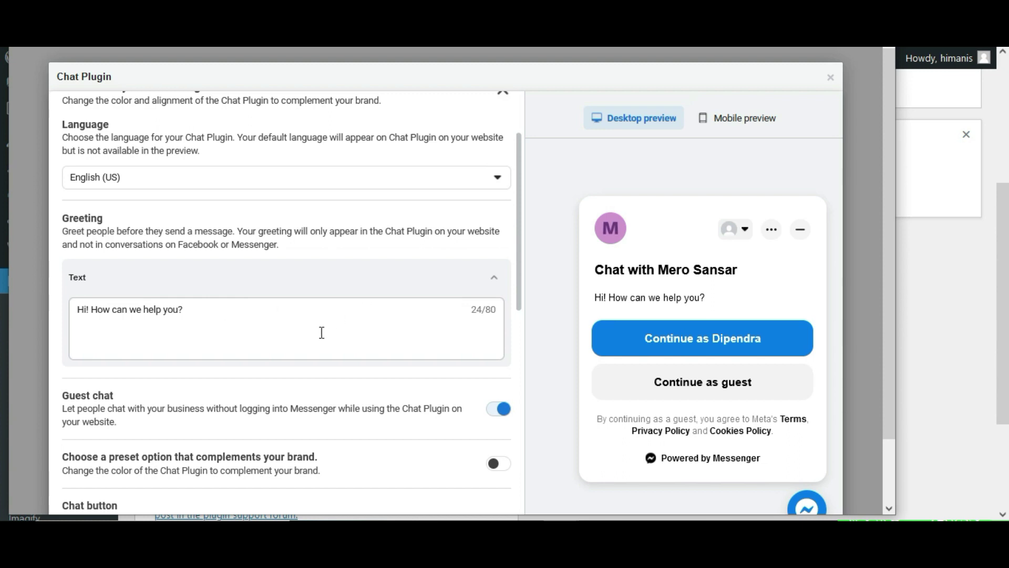
scroll(318, 333, "down", 1)
scroll(371, 328, "down", 1)
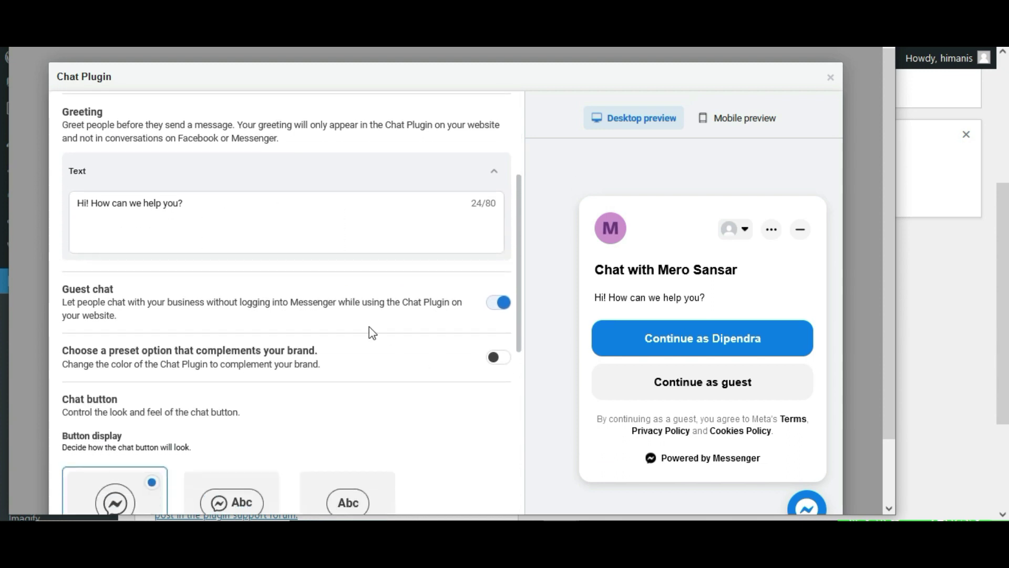
Step: Examine the chat button display, icon style, prominence, alignment and bottom margin settings along with the desktop preview
scroll(373, 407, "down", 3)
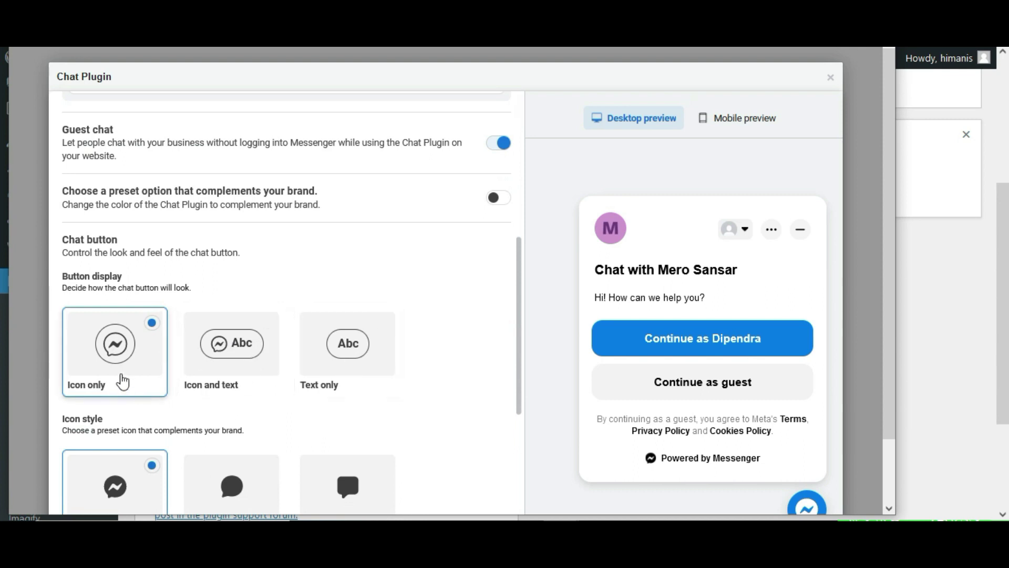
scroll(266, 418, "down", 1)
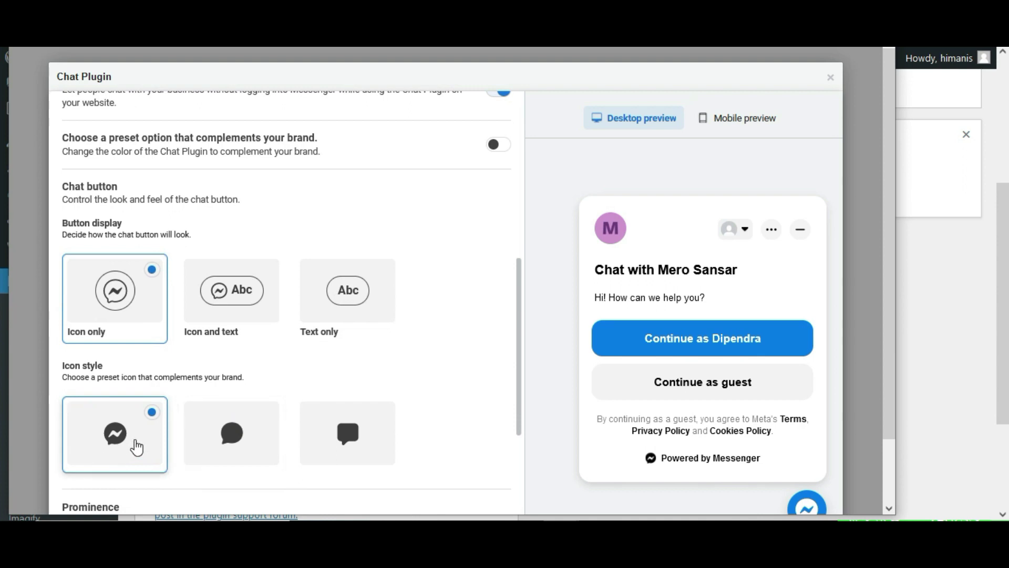
scroll(221, 428, "down", 3)
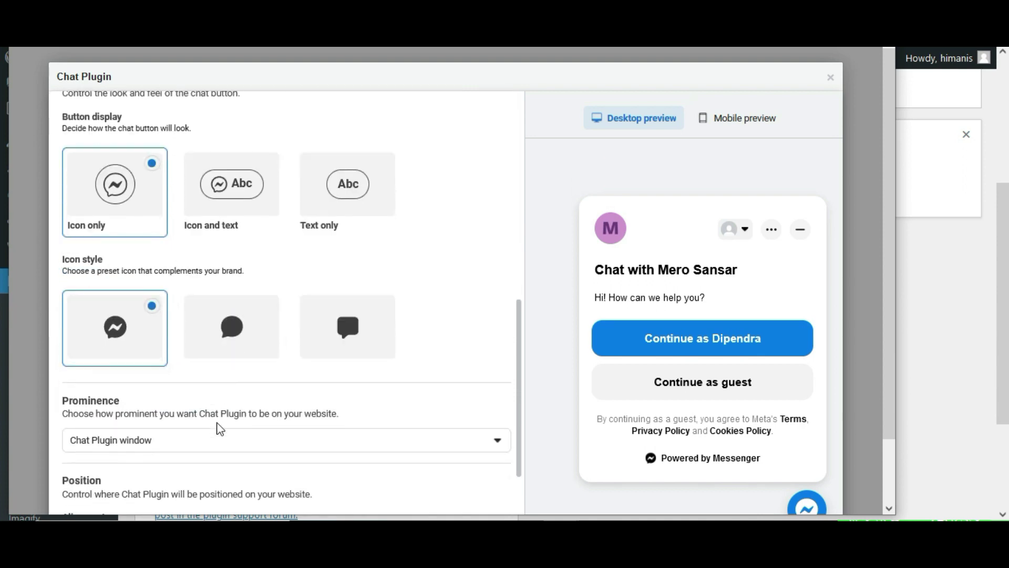
scroll(240, 368, "down", 1)
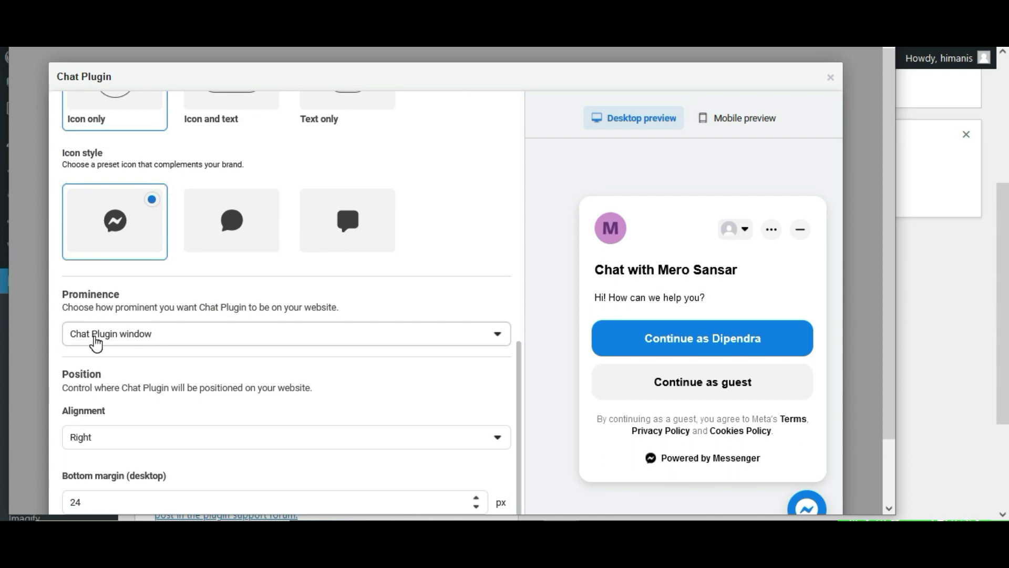
scroll(351, 384, "down", 1)
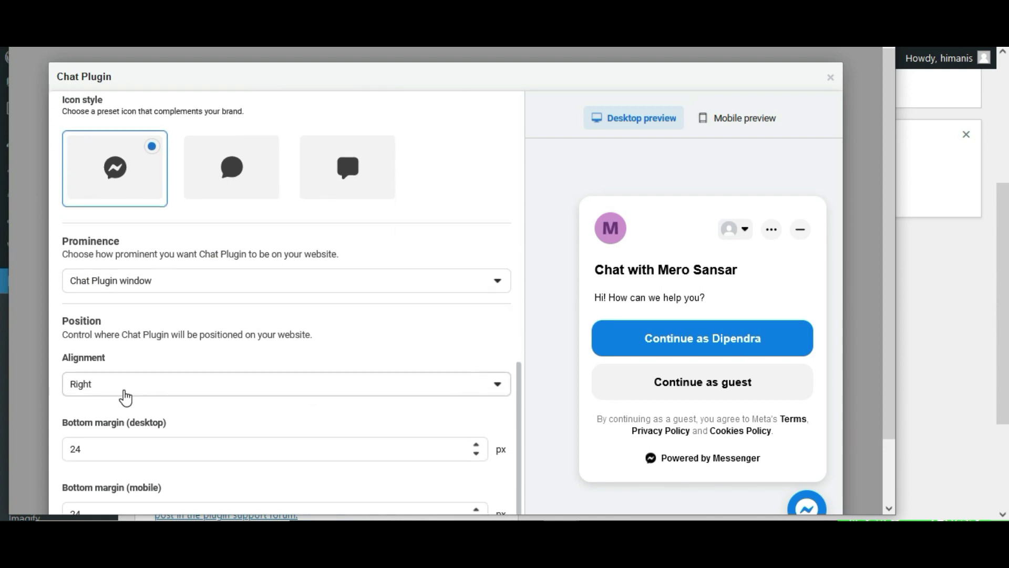
scroll(258, 418, "down", 1)
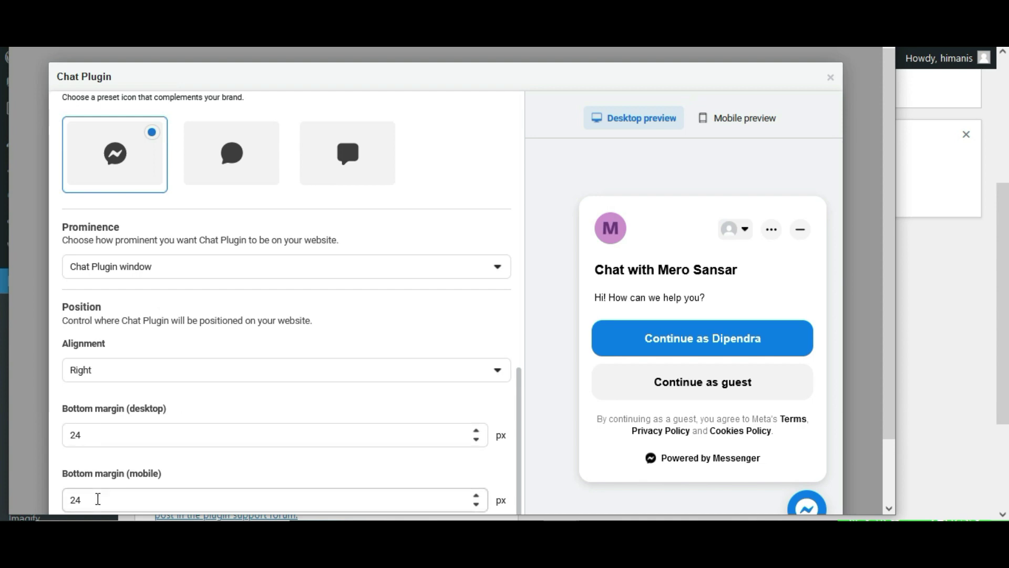
scroll(355, 461, "up", 1)
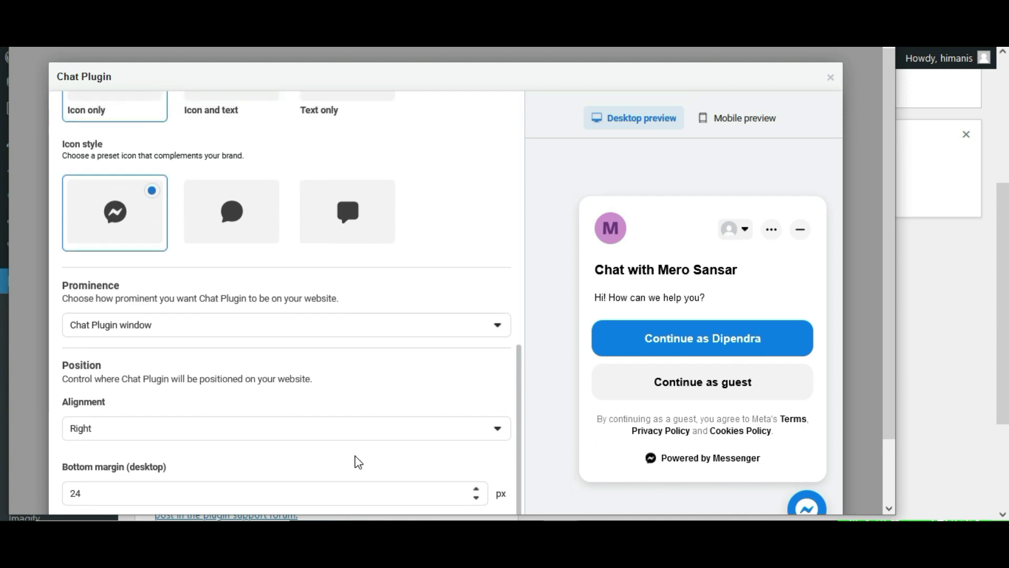
scroll(356, 461, "up", 8)
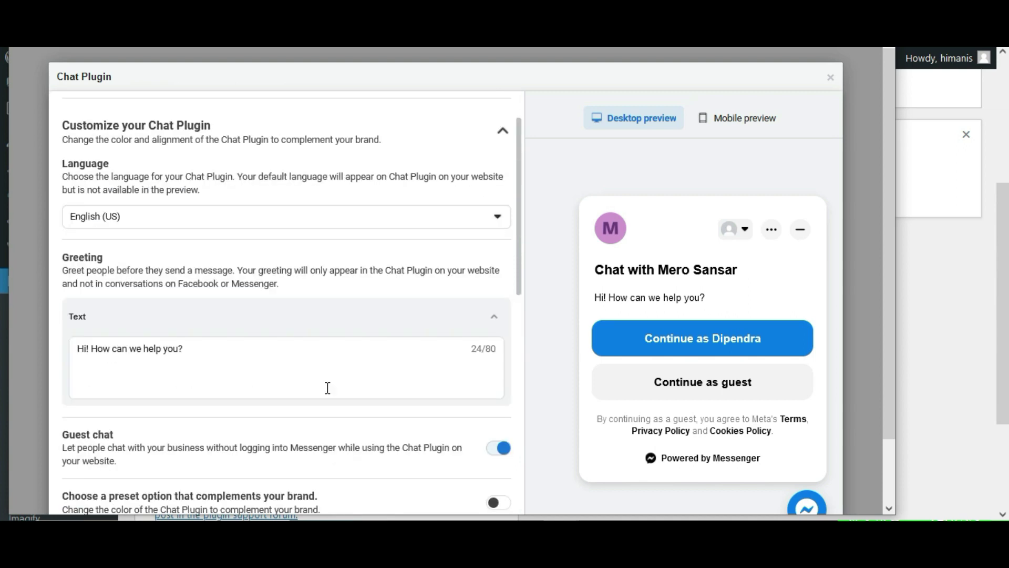
scroll(328, 388, "up", 1)
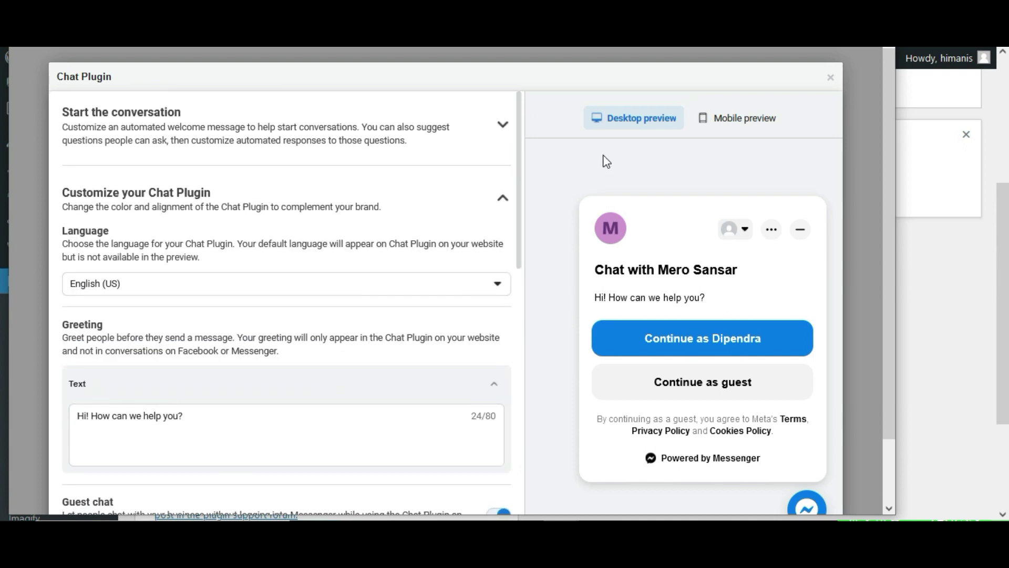
scroll(582, 168, "down", 1)
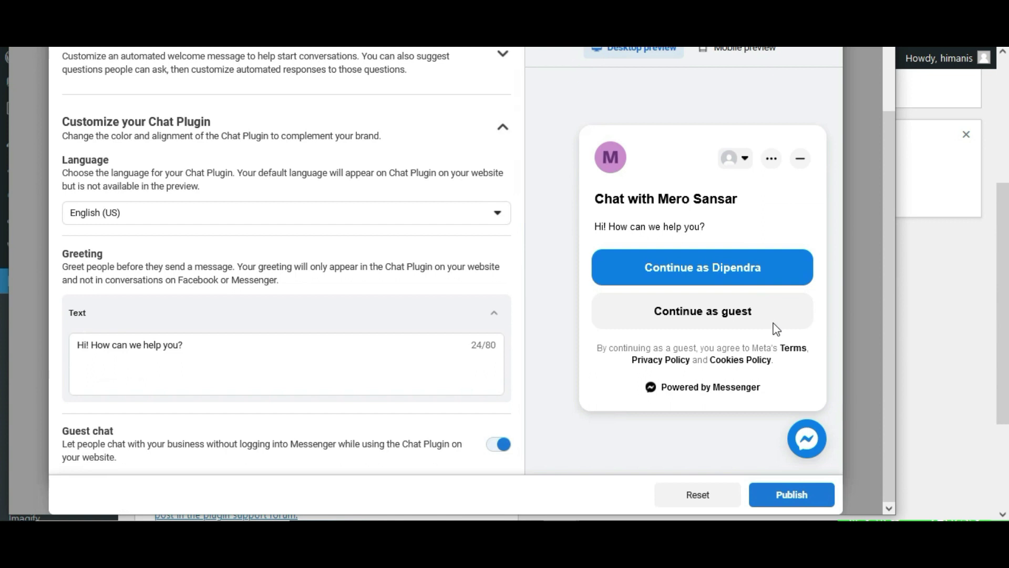
Step: Publish the Chat Plugin configuration and close the setup window
left_click(789, 493)
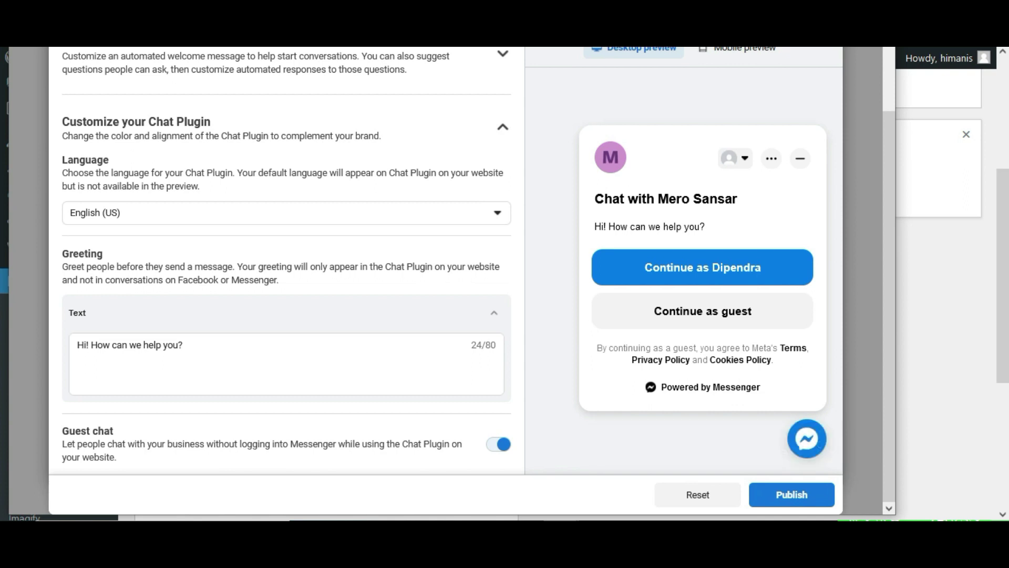
key("alt+F4")
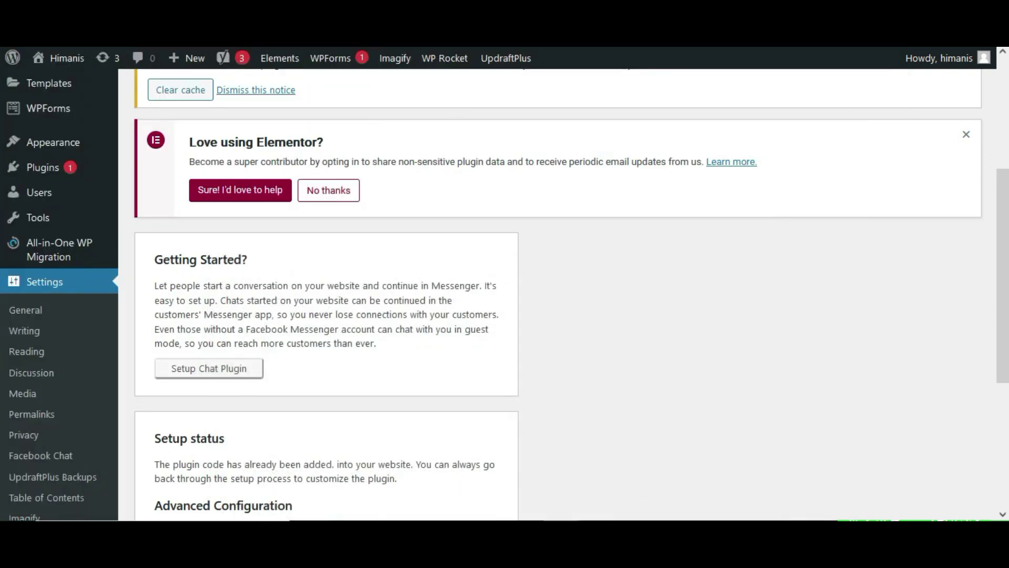
Step: Open the live website in a new tab, expand the Messenger chat window to check it, and minimize it again
mouse_move(58, 59)
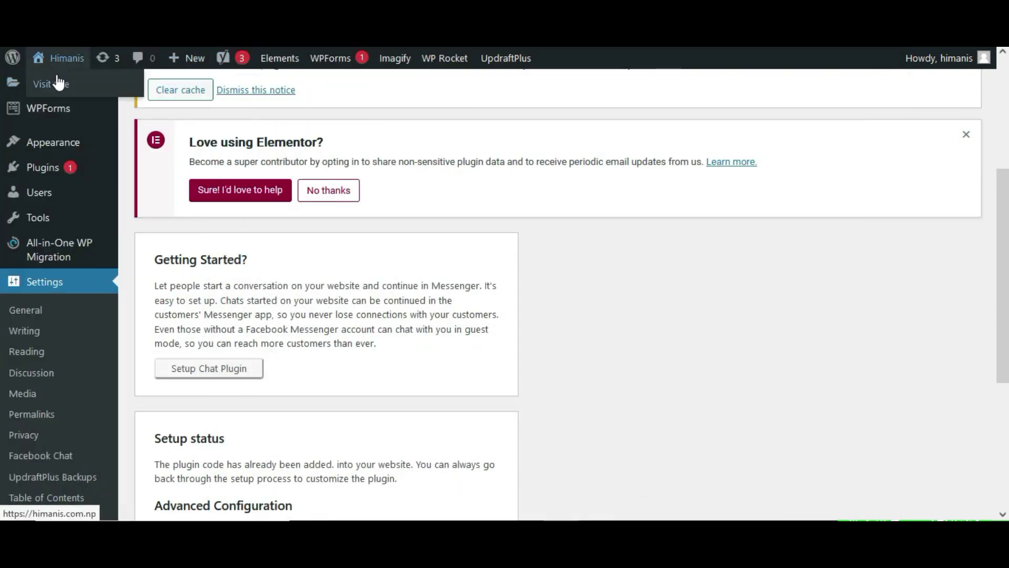
right_click(58, 86)
left_click(93, 98)
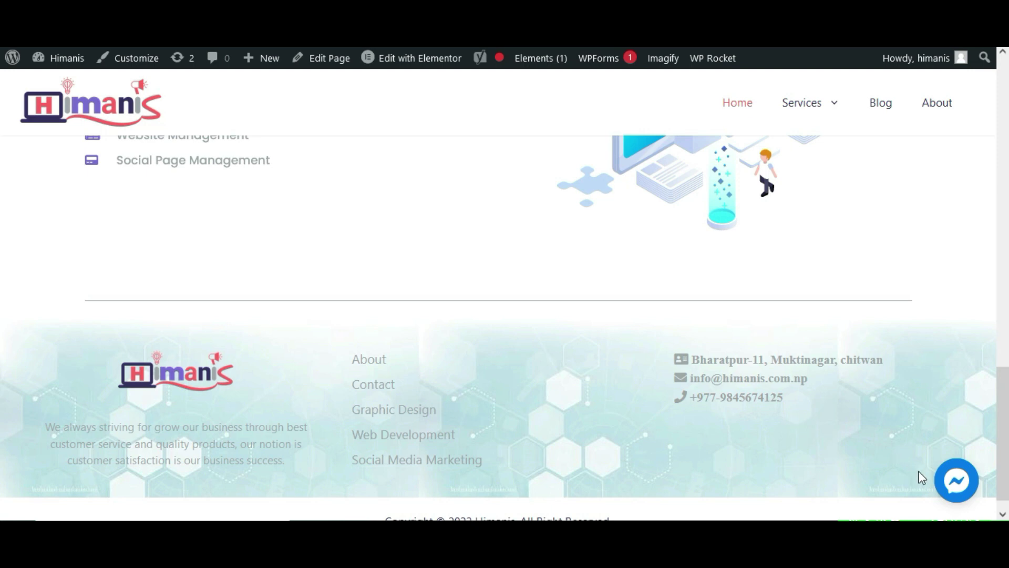
left_click(956, 490)
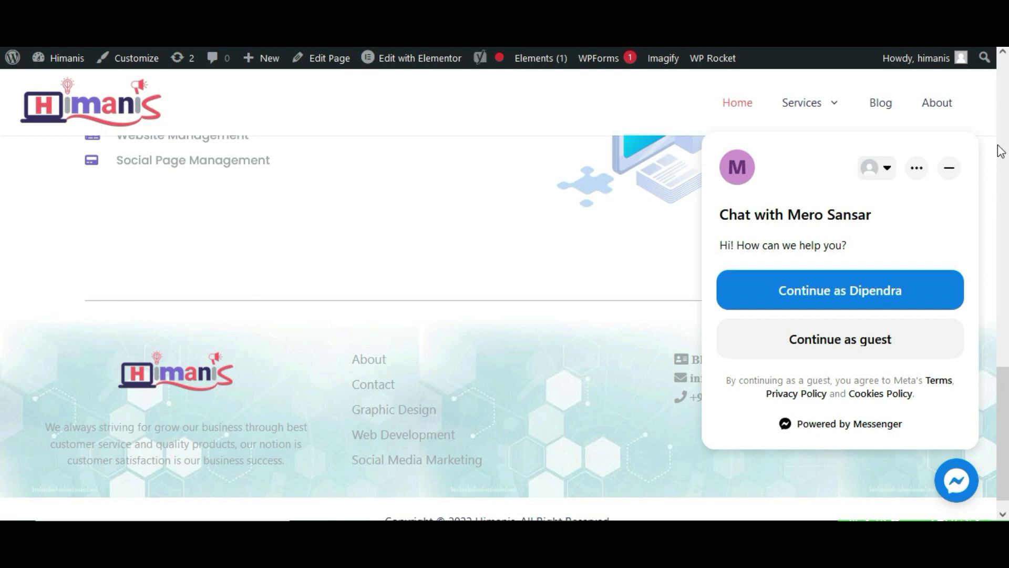
left_click(952, 170)
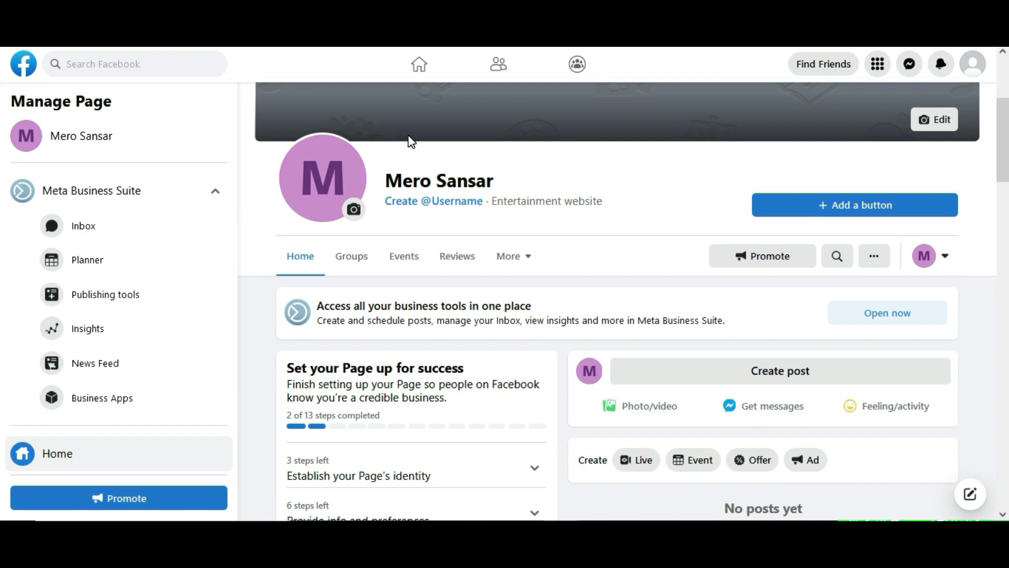
Step: On the Mero Sansar Facebook Page, open the Page settings
scroll(408, 140, "down", 1)
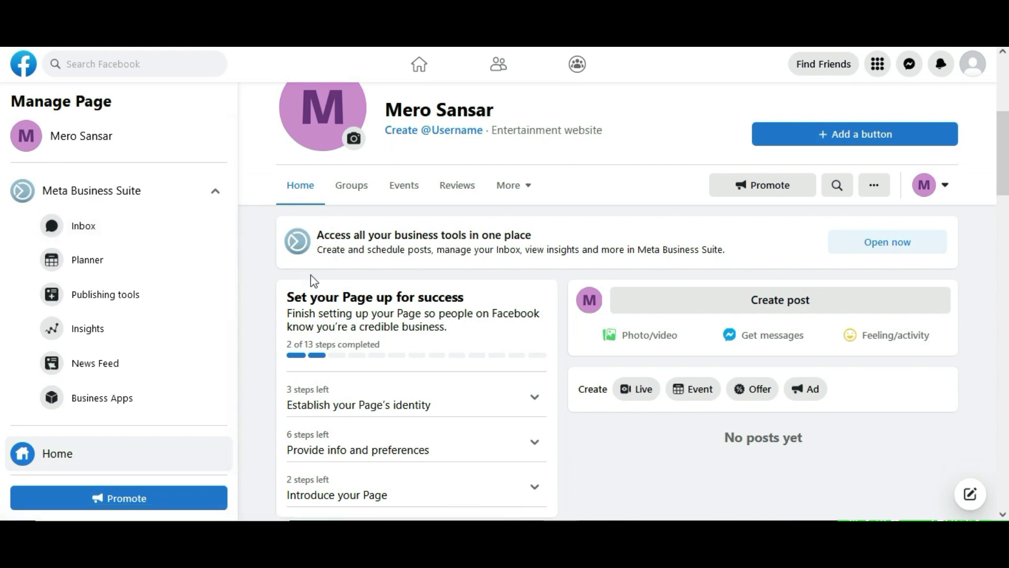
scroll(389, 327, "down", 1)
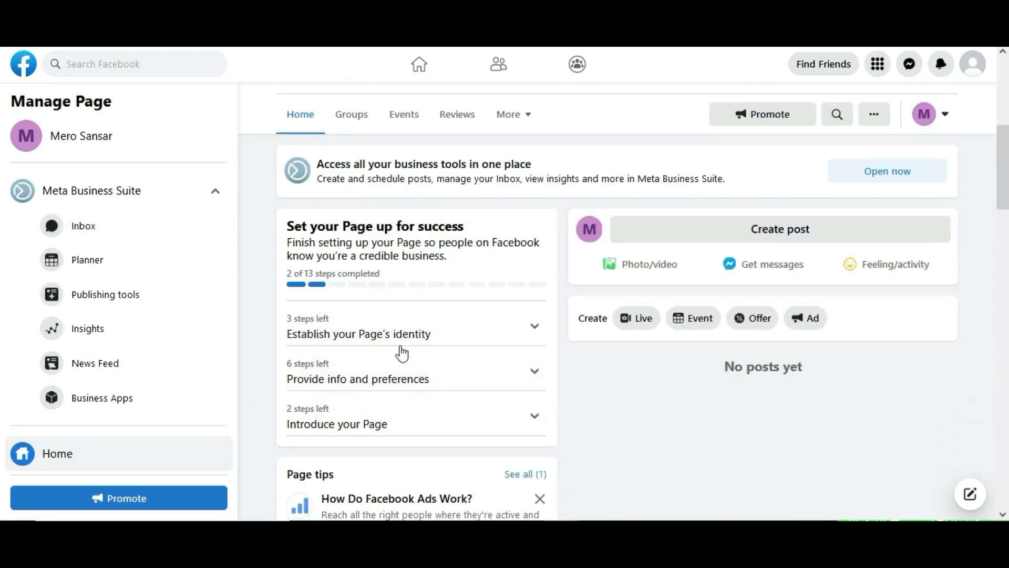
scroll(157, 328, "down", 4)
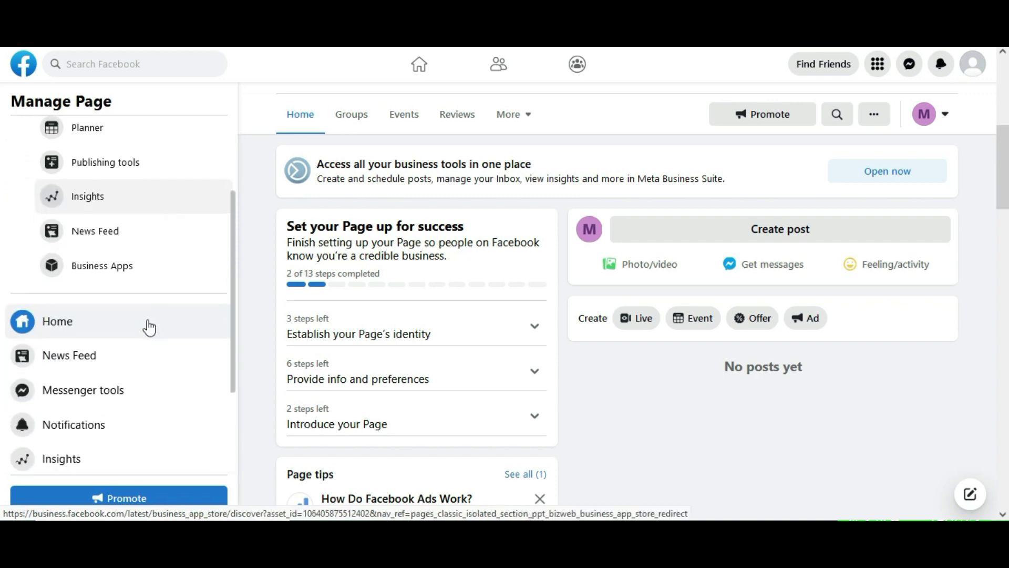
scroll(150, 327, "down", 1)
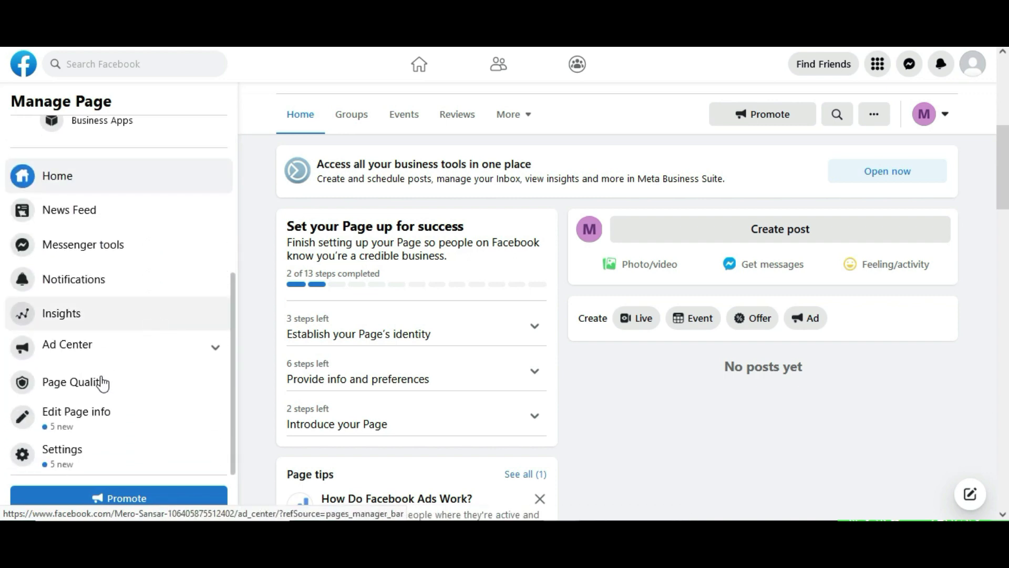
left_click(90, 448)
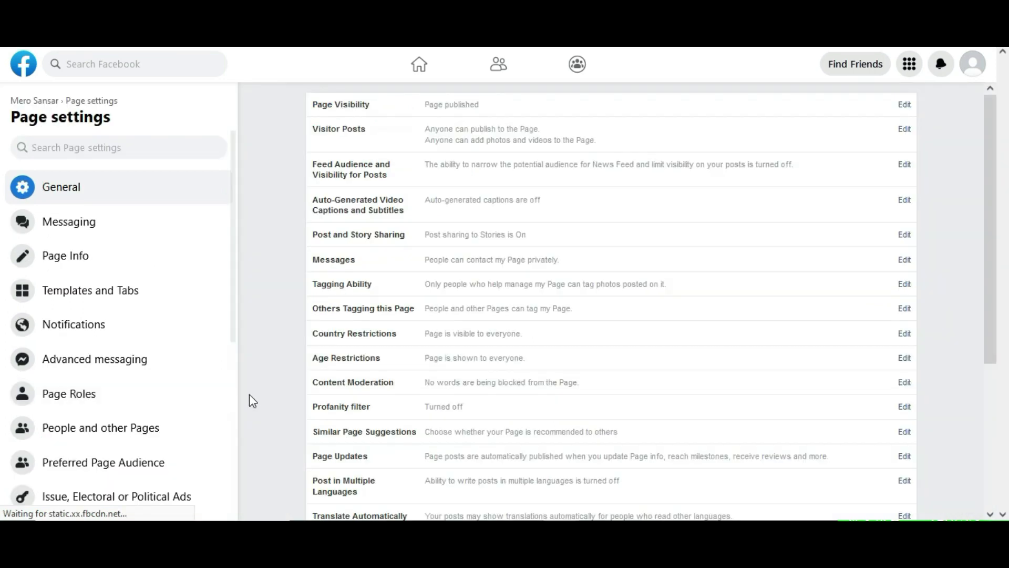
Step: In the Page's messaging settings, get started with adding Messenger to the website
left_click(111, 231)
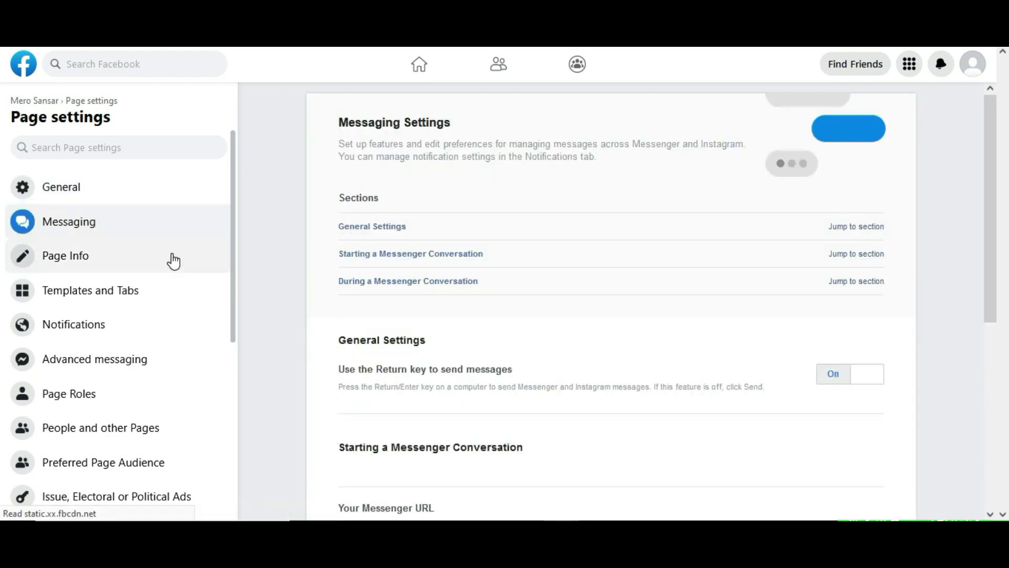
scroll(440, 375, "down", 4)
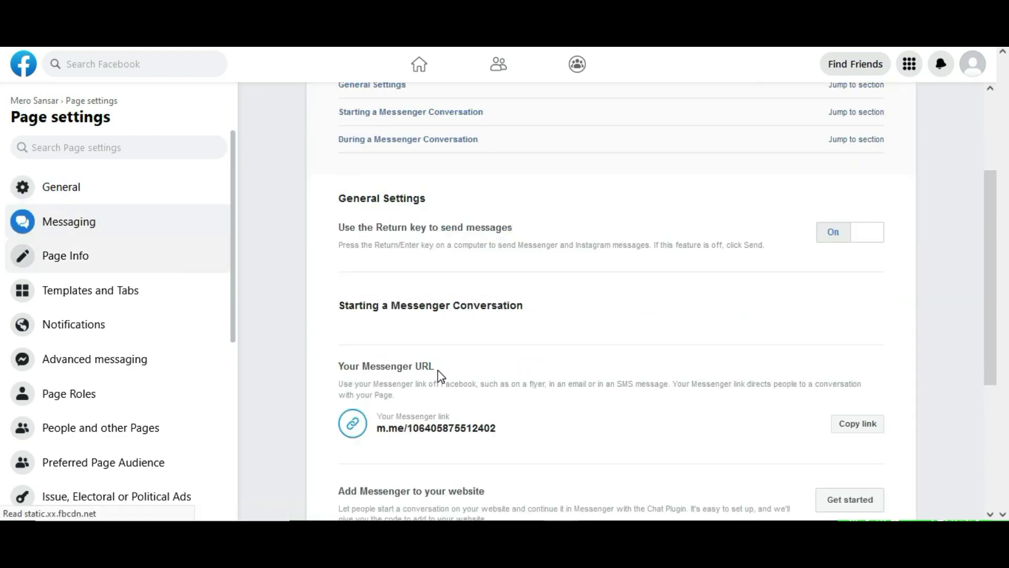
scroll(394, 450, "down", 1)
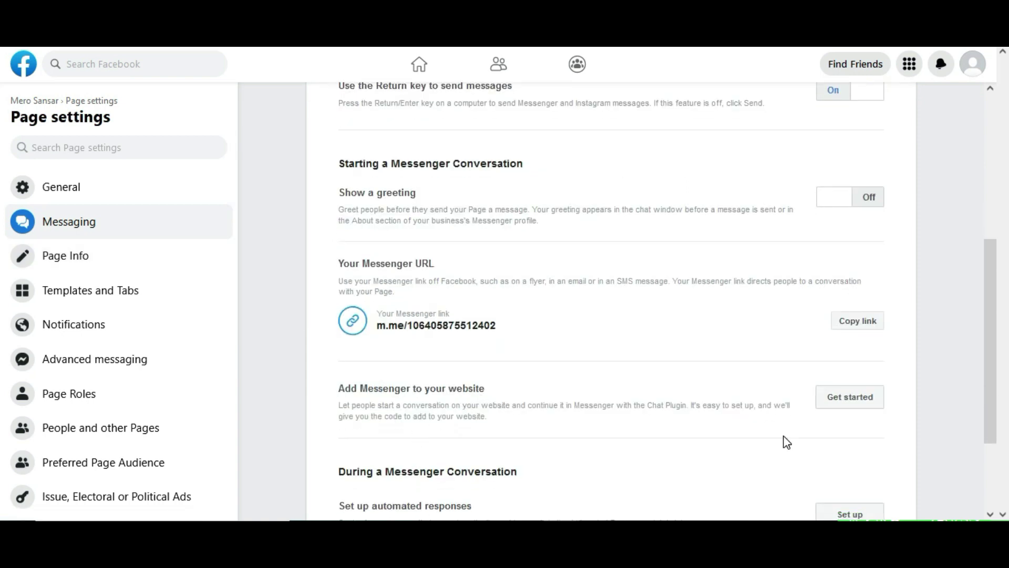
left_click(848, 408)
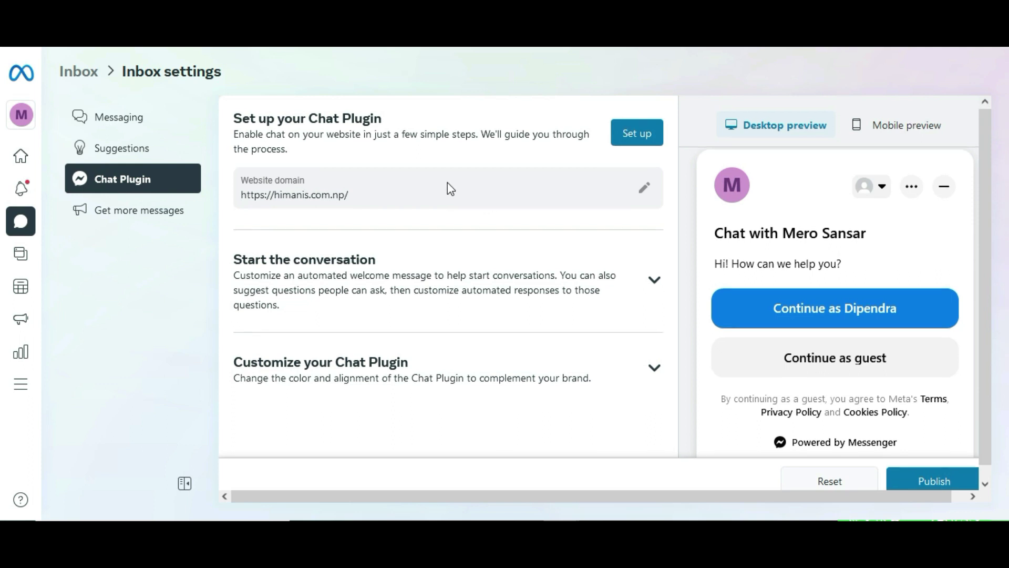
scroll(449, 182, "down", 1)
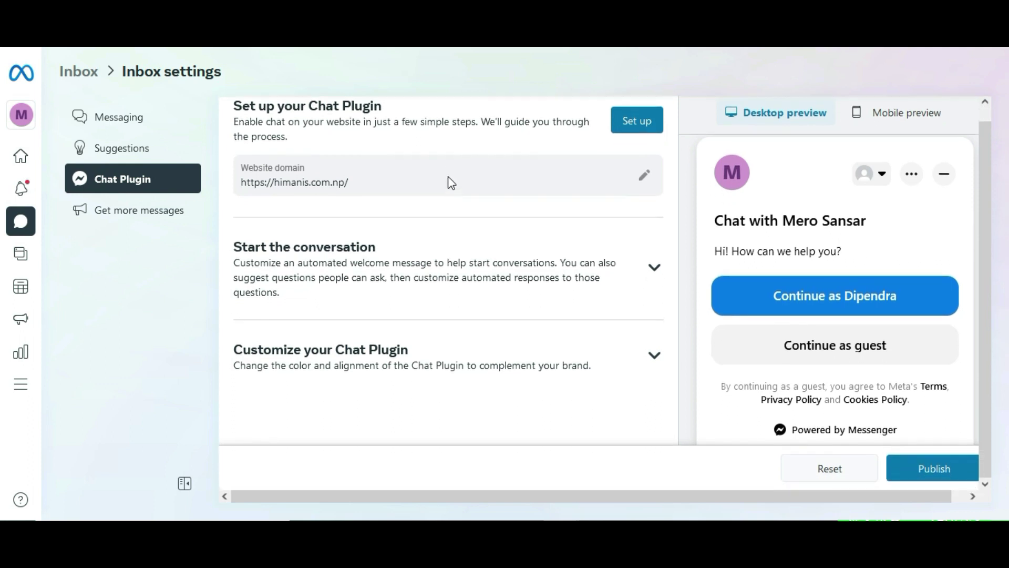
left_click(642, 125)
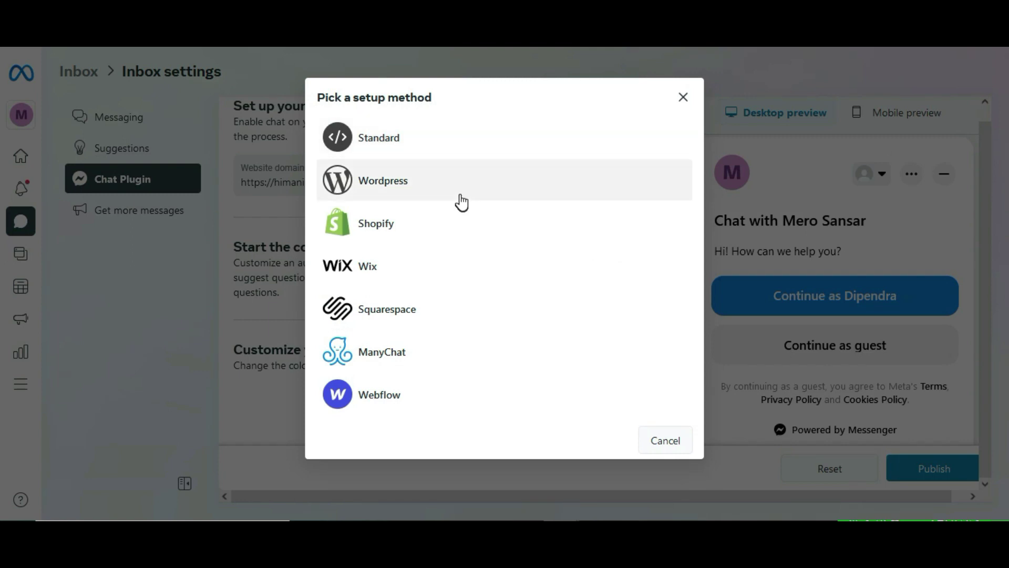
left_click(462, 141)
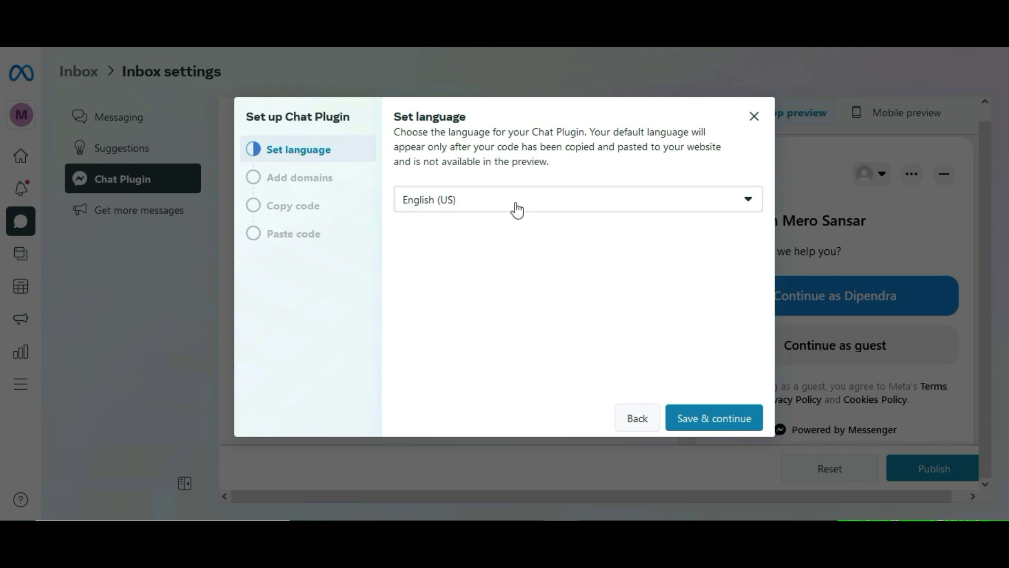
left_click(720, 420)
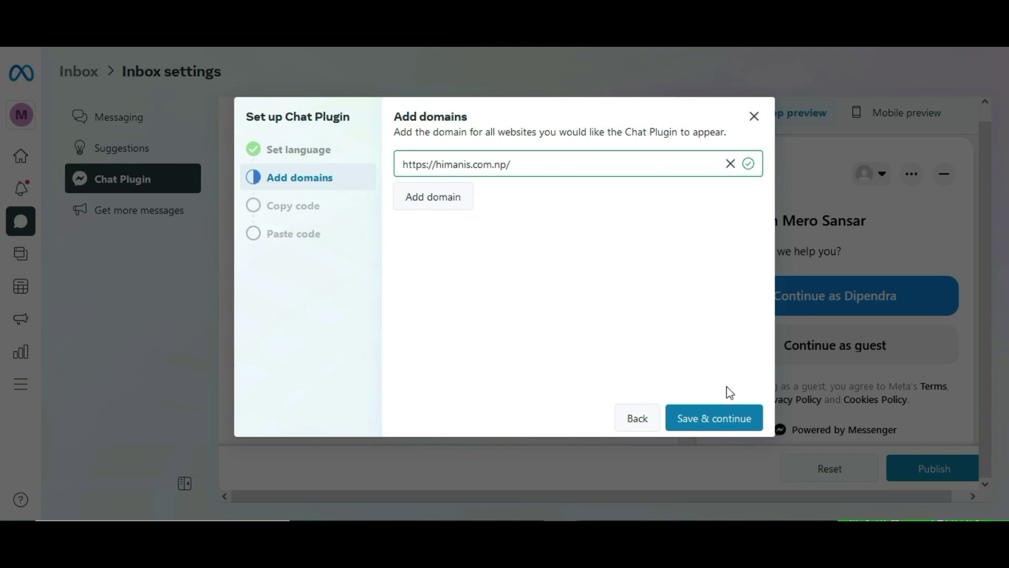
left_click(725, 419)
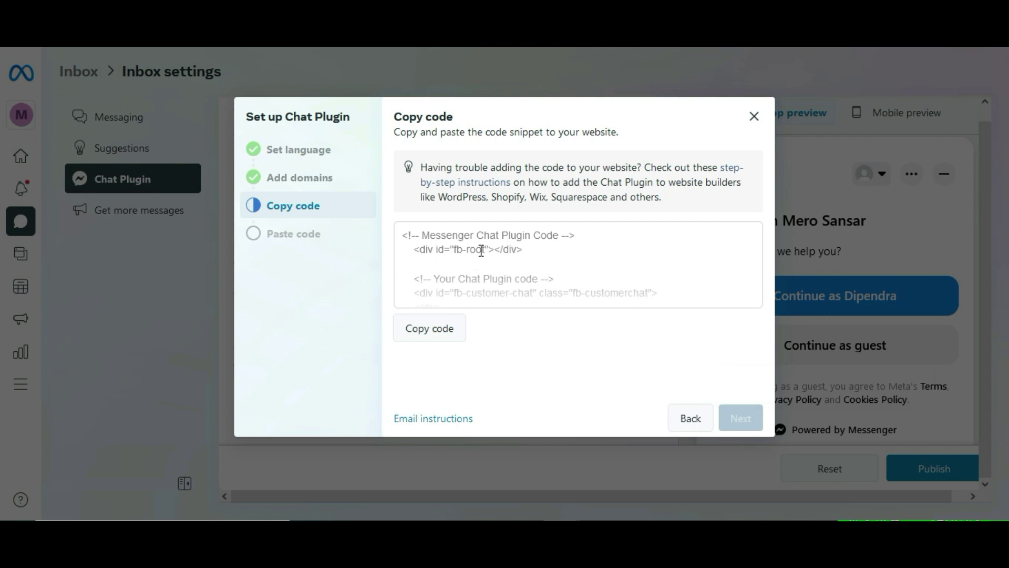
Step: Copy the Messenger Chat Plugin code, finish the setup wizard and publish the plugin
left_click(442, 339)
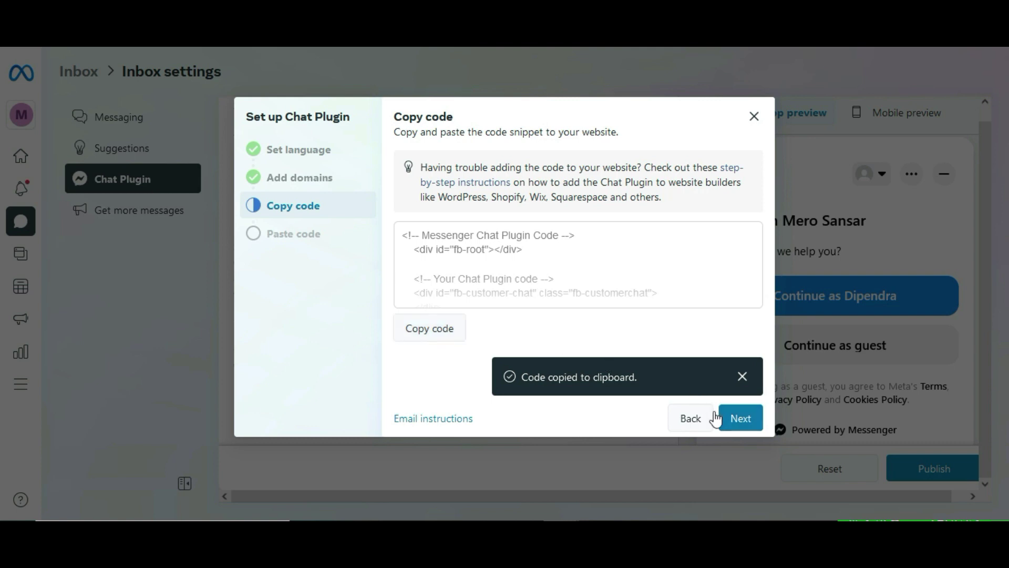
left_click(742, 420)
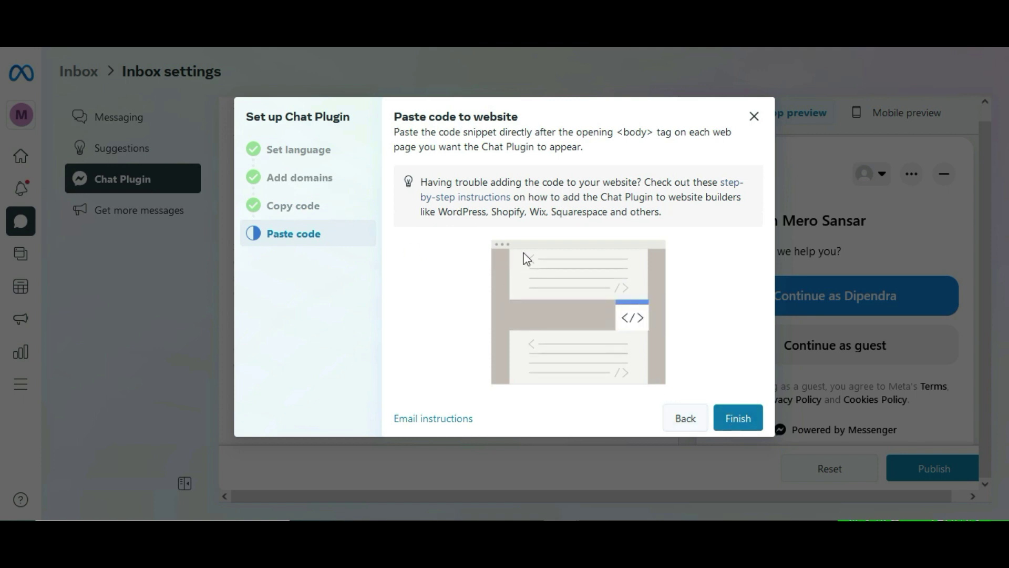
left_click(735, 420)
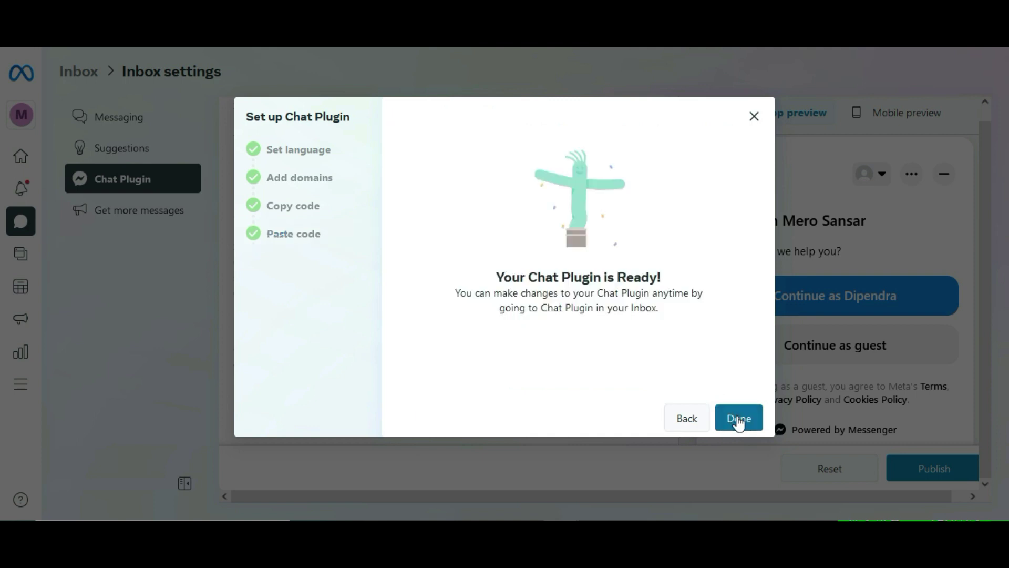
left_click(737, 420)
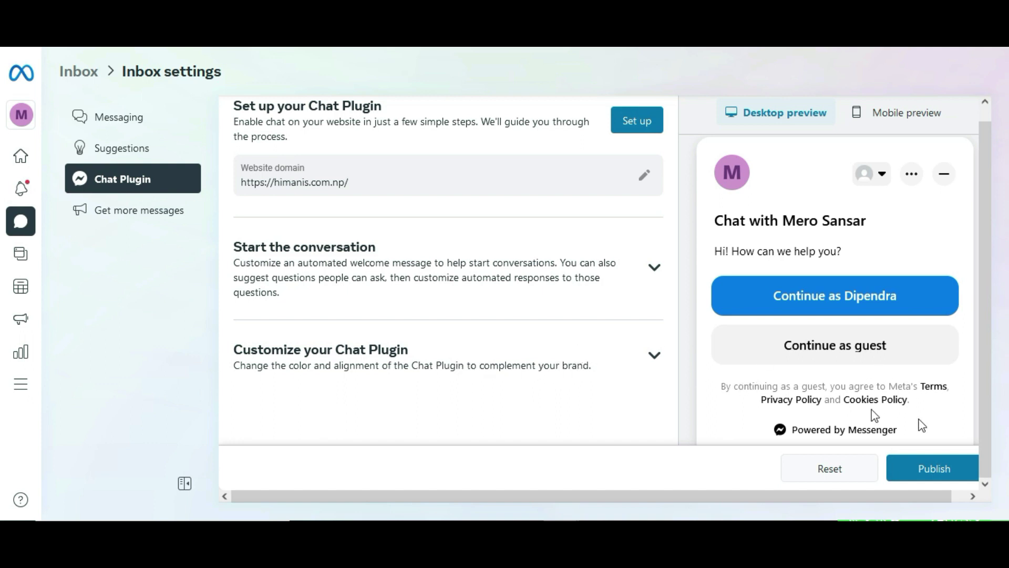
left_click(933, 469)
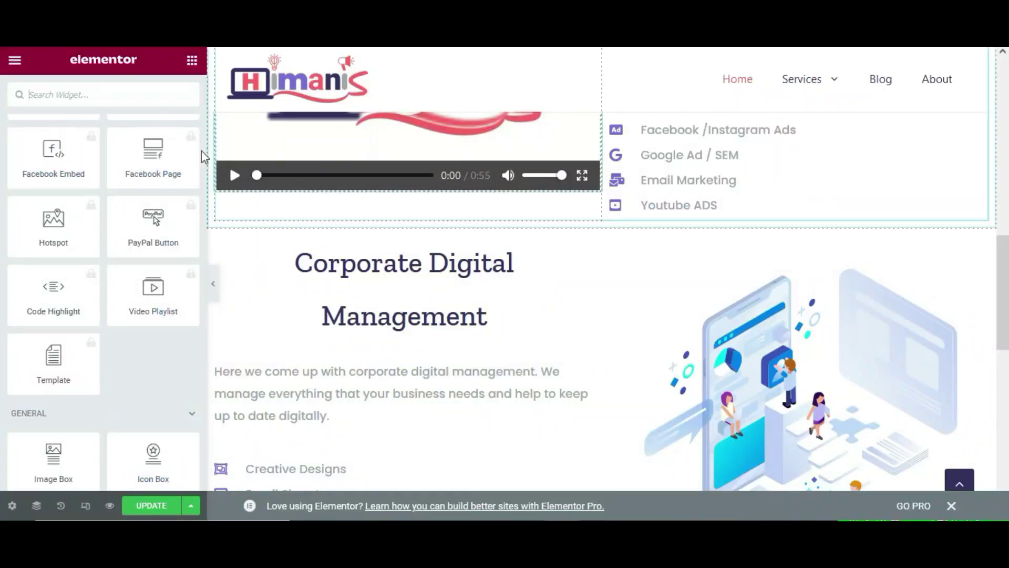
Step: In Elementor, add an HTML widget in the empty area above the homepage footer and paste the copied Chat Plugin code into it
scroll(288, 169, "up", 3)
scroll(288, 169, "down", 10)
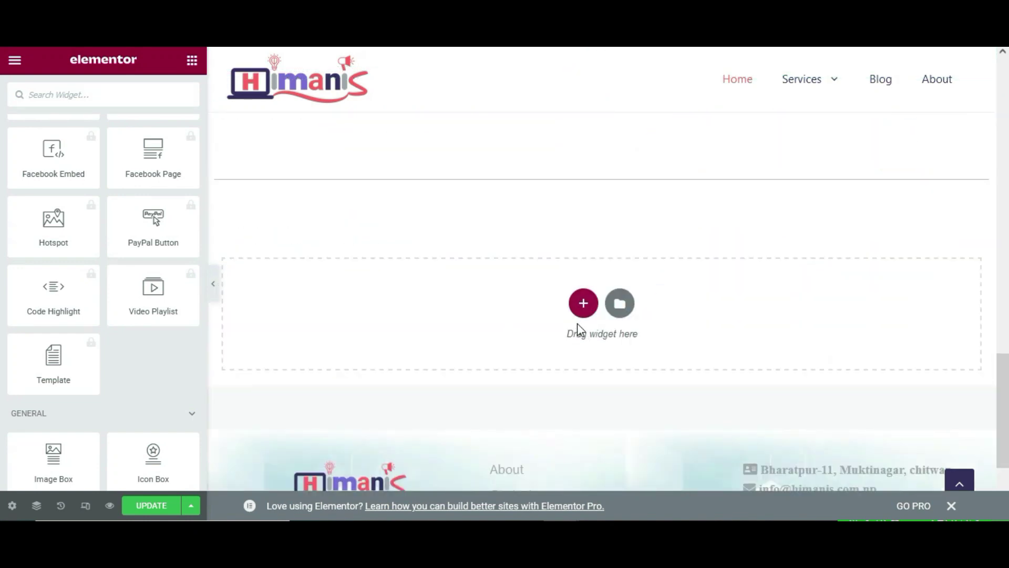
scroll(573, 322, "down", 2)
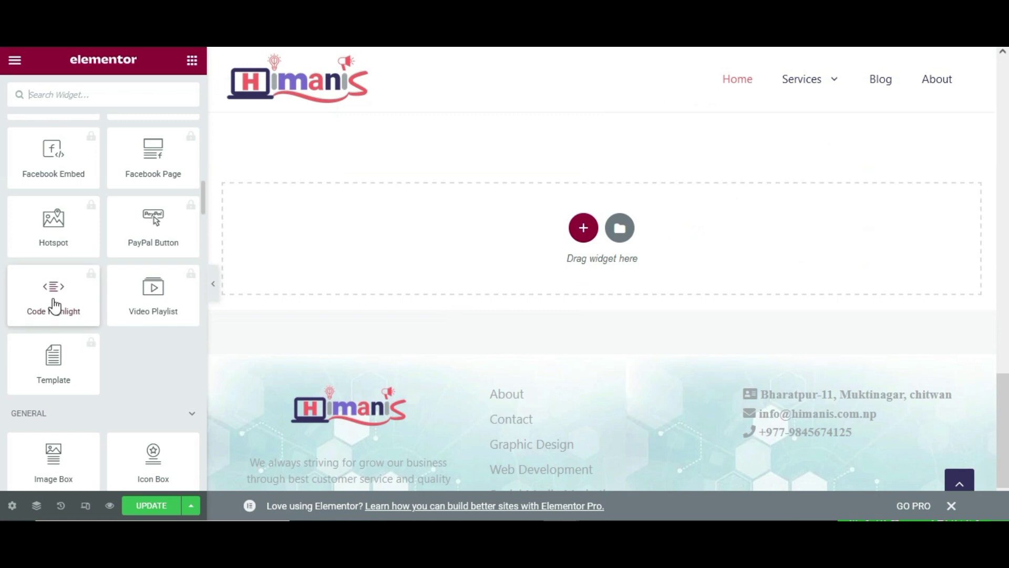
scroll(53, 303, "down", 3)
scroll(55, 308, "down", 5)
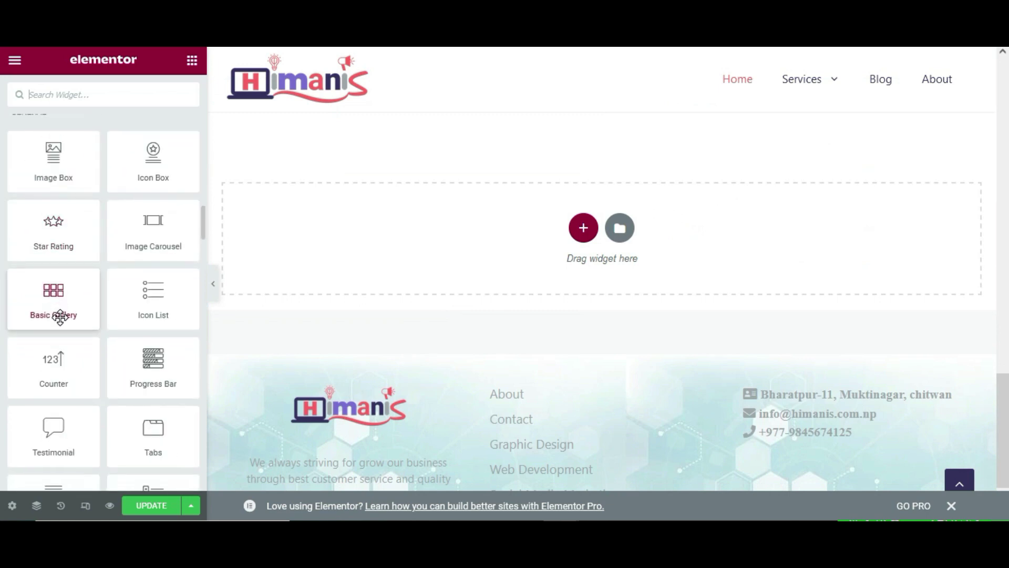
scroll(63, 323, "down", 3)
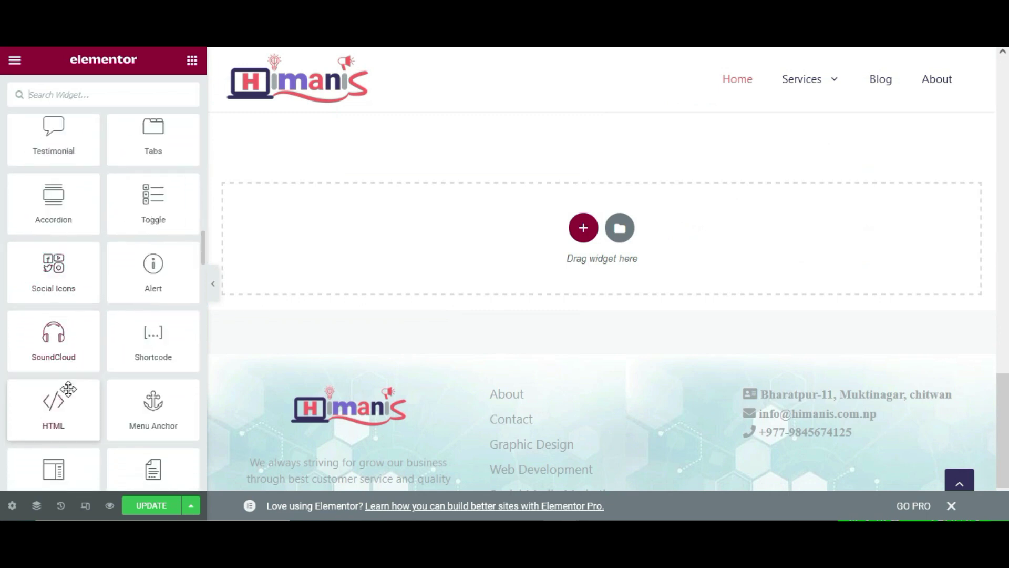
left_click_drag(70, 405, 571, 289)
left_click_drag(565, 238, 561, 226)
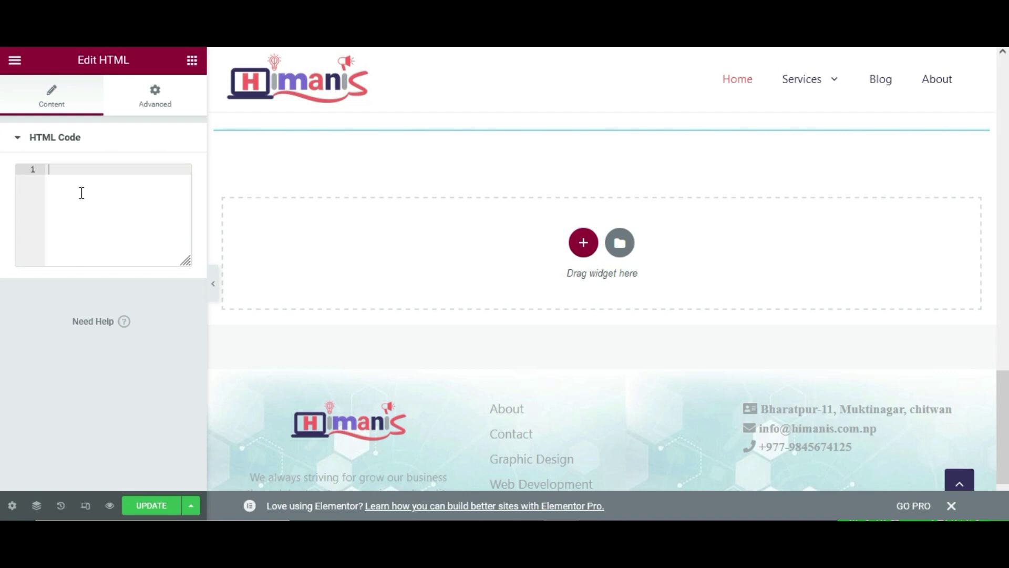
left_click(82, 193)
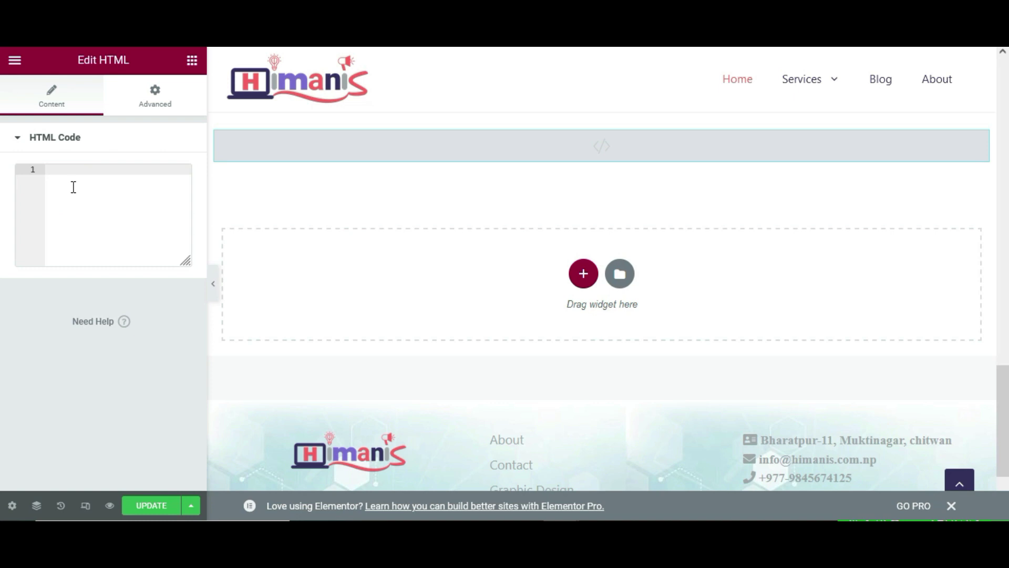
key("ctrl+v")
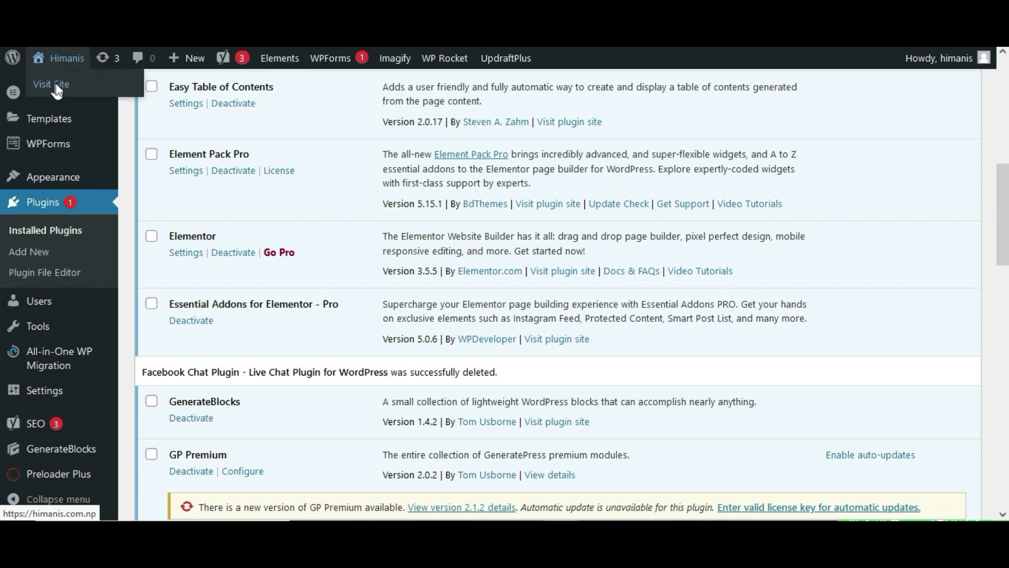
Step: Open the live website in a new tab and check the Messenger chat button along the whole homepage
right_click(56, 83)
left_click(105, 102)
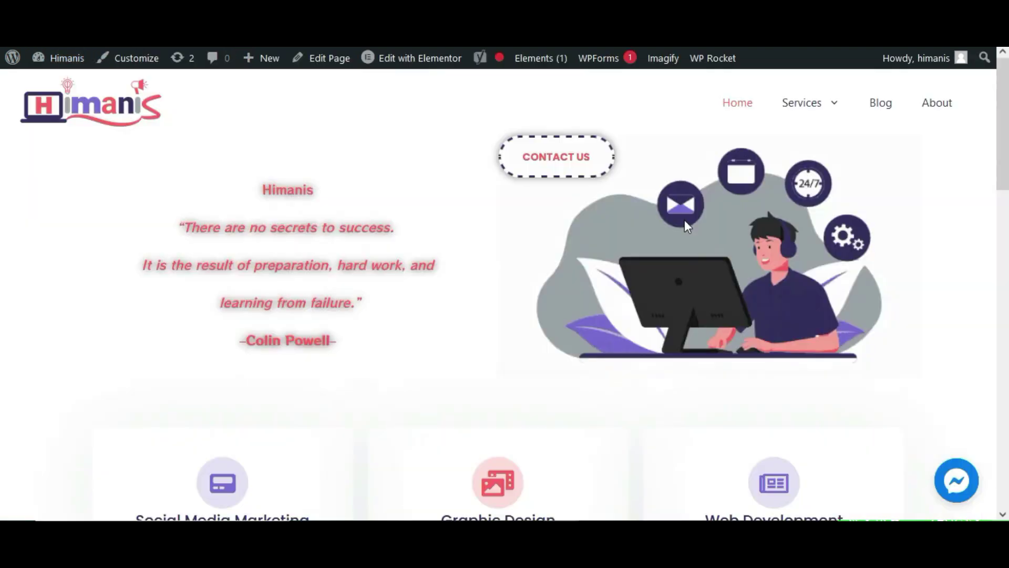
scroll(684, 220, "down", 10)
scroll(687, 272, "down", 5)
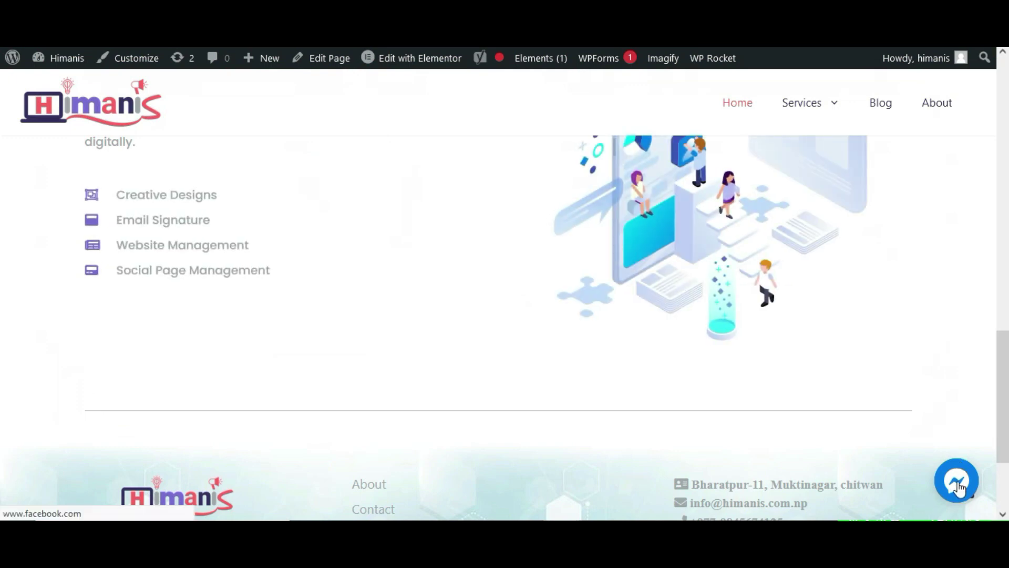
scroll(894, 461, "up", 8)
scroll(894, 460, "down", 8)
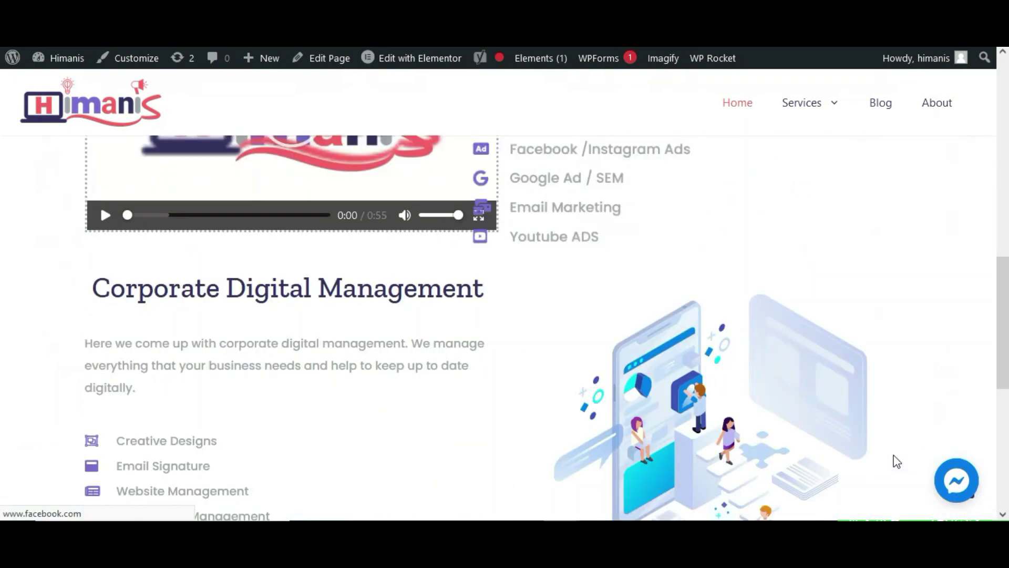
Step: Check the Messenger chat button near the footer of the live homepage and on the way back up
scroll(962, 496, "down", 2)
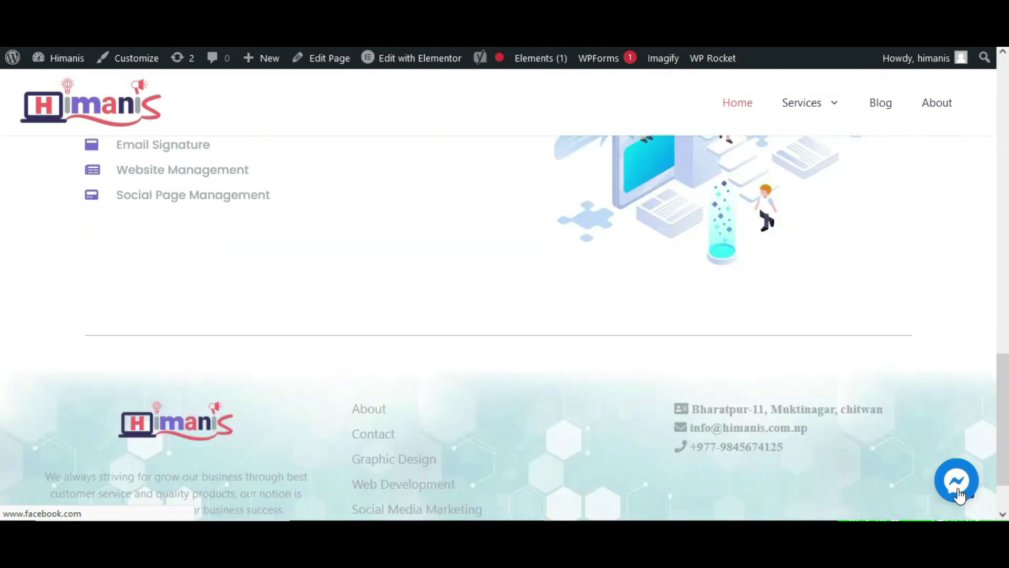
scroll(882, 463, "up", 2)
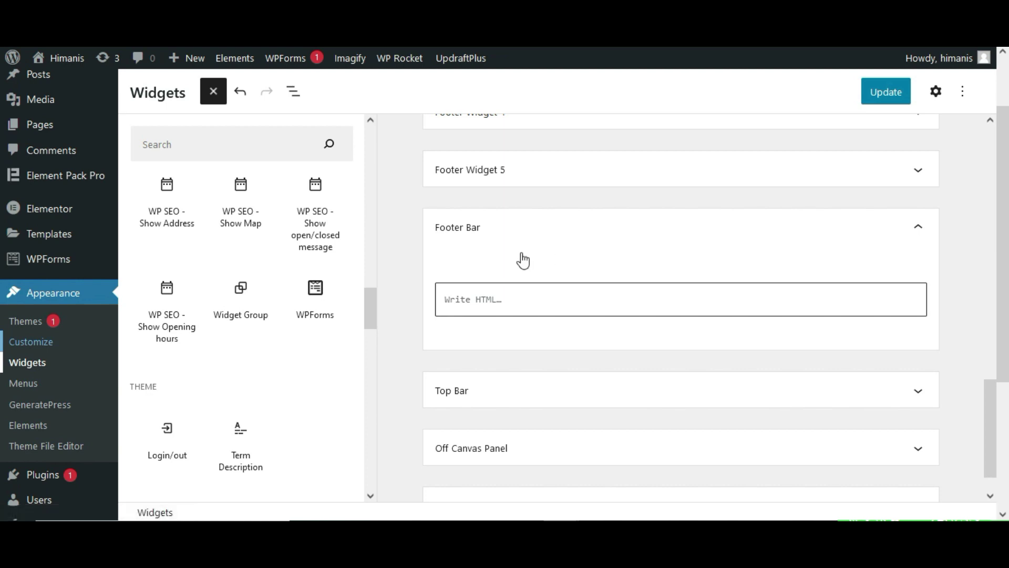
Step: On the WordPress Widgets page, remove the empty HTML block from the Footer Bar area and place a Custom HTML block there
scroll(522, 259, "up", 6)
scroll(575, 278, "up", 5)
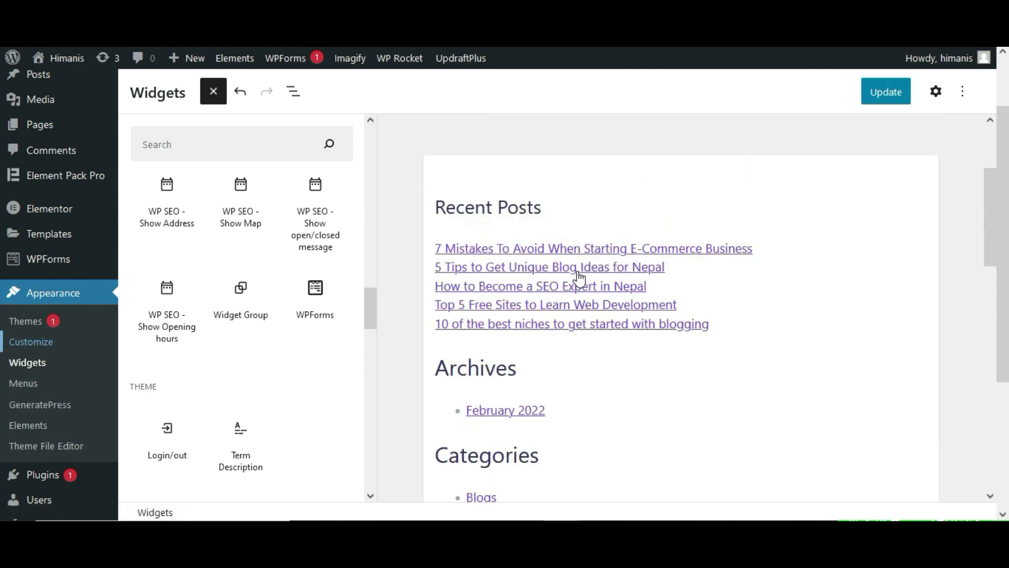
scroll(580, 279, "down", 4)
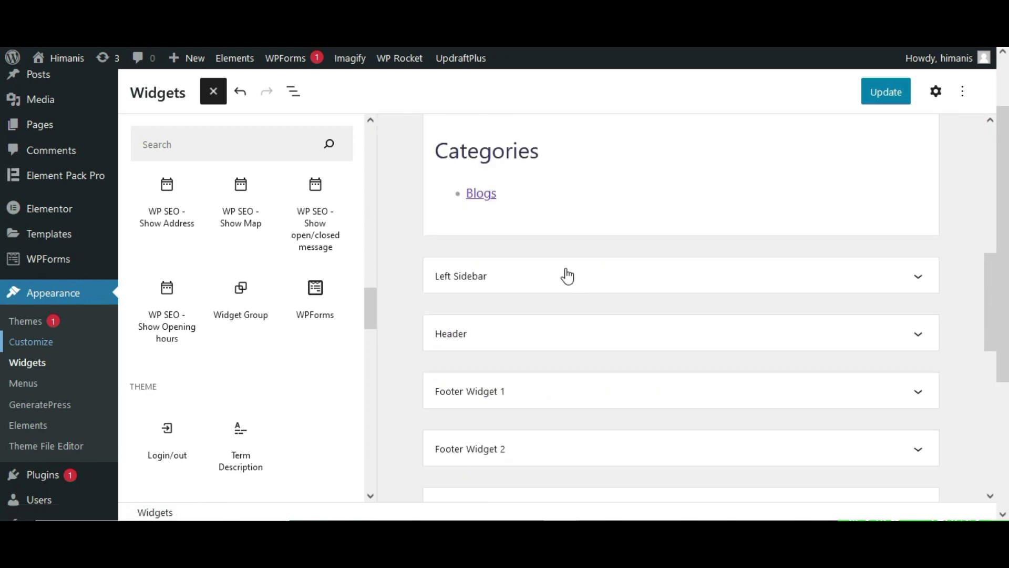
scroll(559, 268, "down", 5)
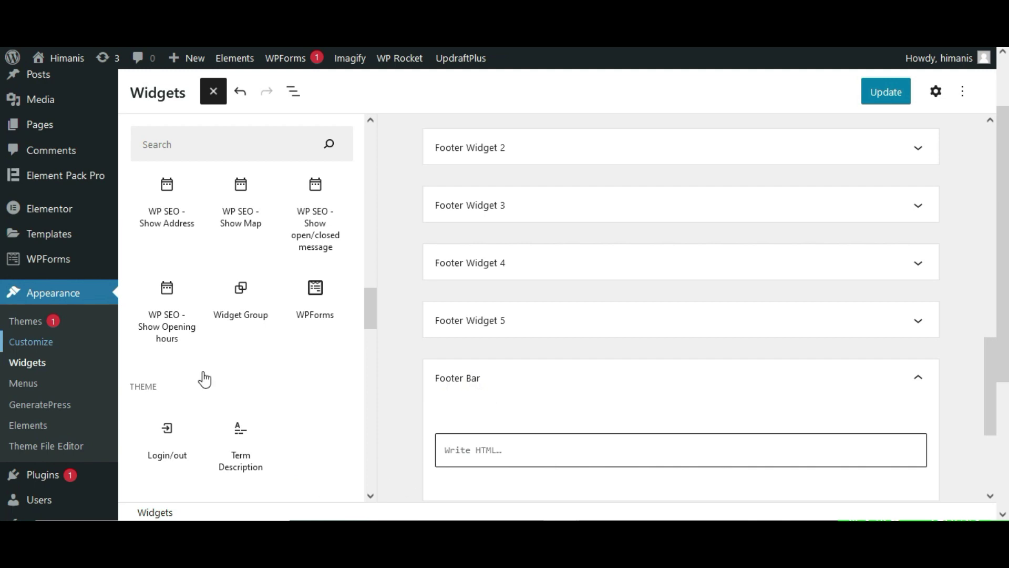
scroll(169, 331, "down", 4)
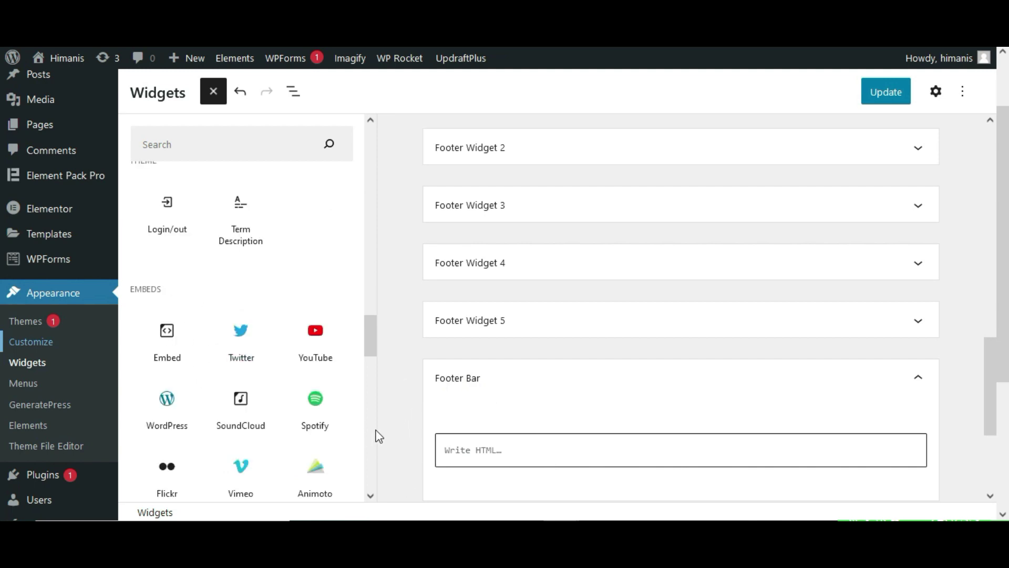
left_click(838, 445)
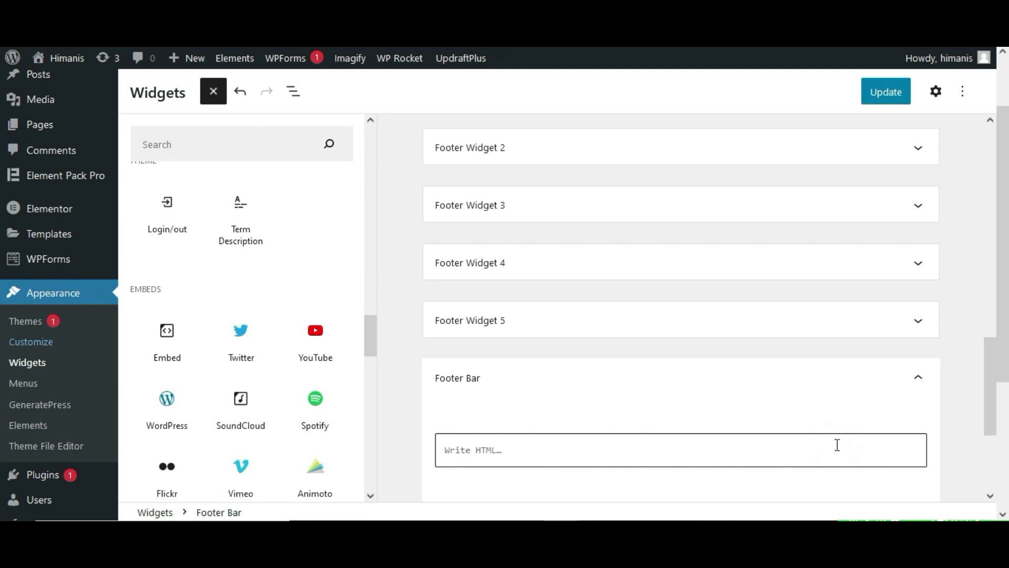
left_click(837, 444)
left_click(665, 413)
left_click(688, 368)
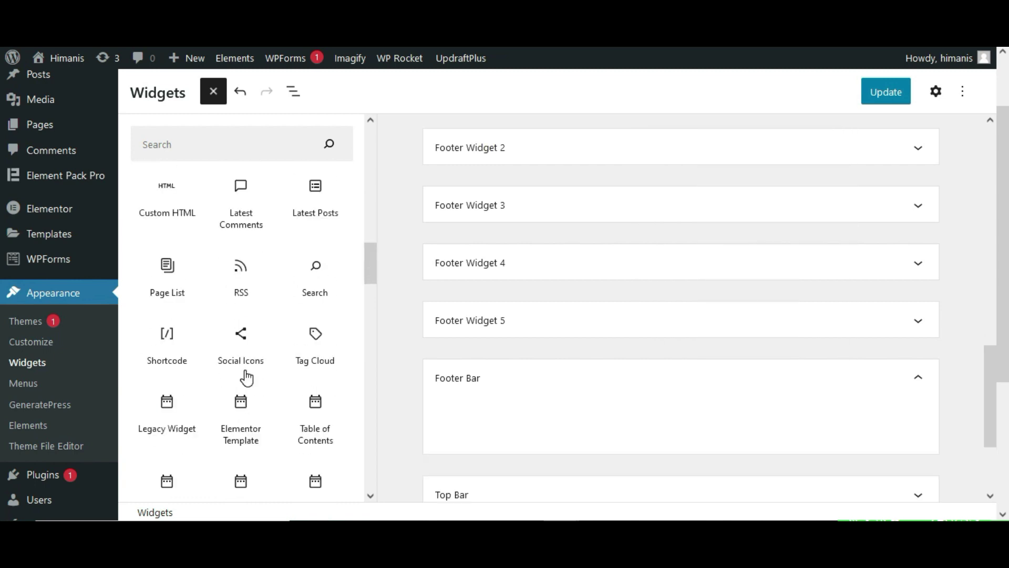
scroll(247, 377, "up", 2)
left_click_drag(173, 270, 512, 456)
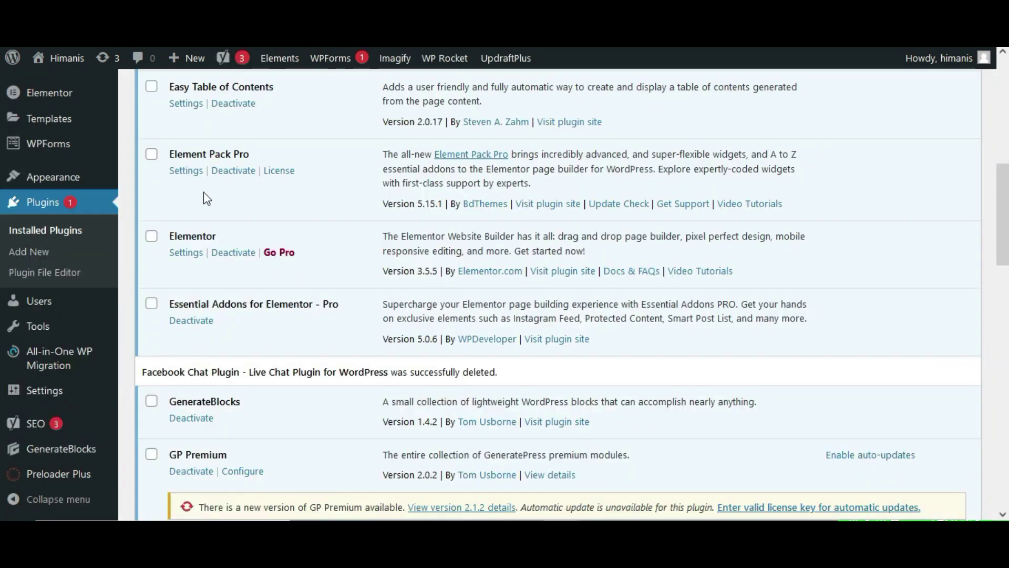
Step: Open the theme Customizer from the WordPress dashboard in a new tab
scroll(65, 307, "up", 1)
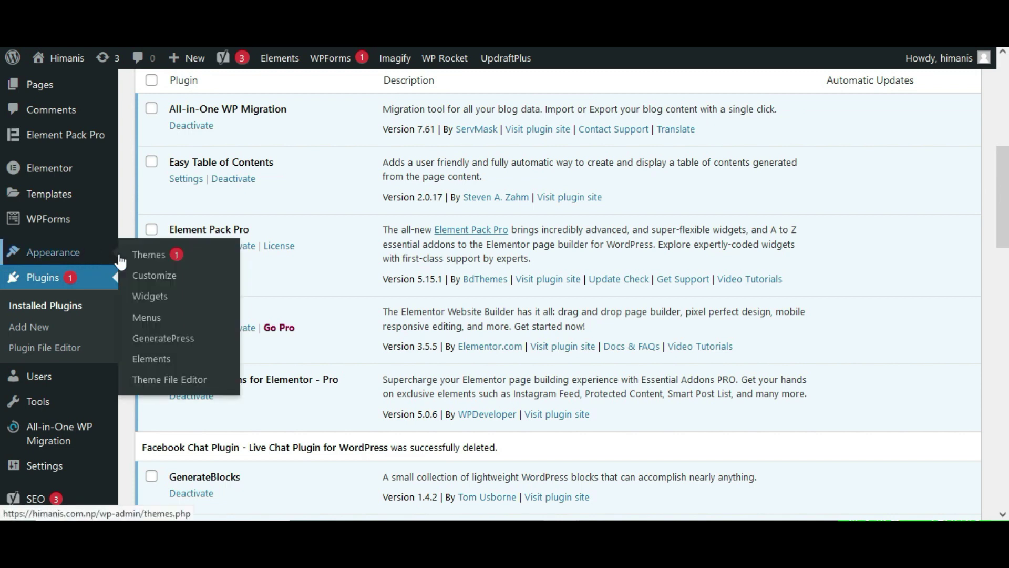
mouse_move(89, 255)
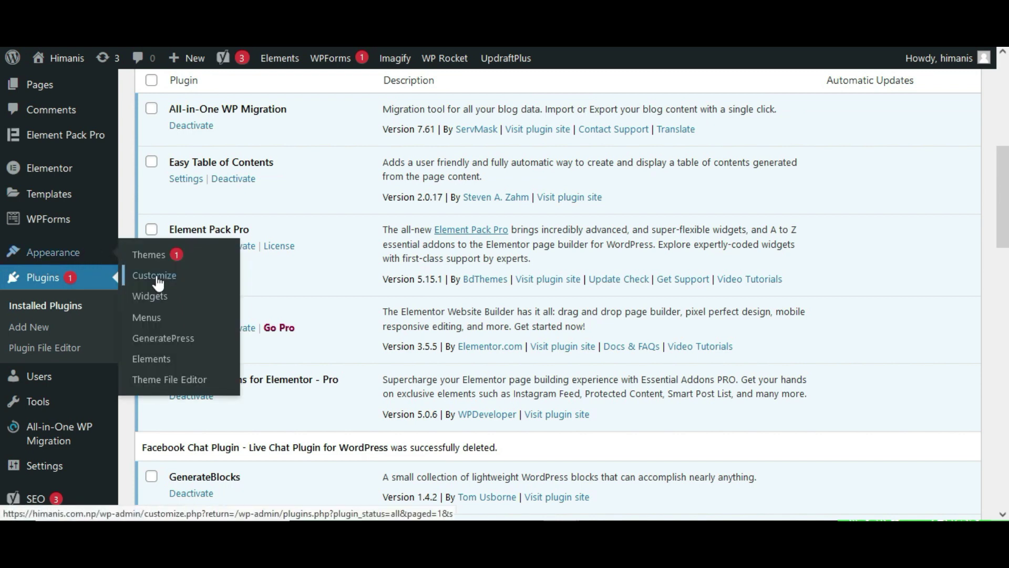
right_click(161, 278)
left_click(180, 290)
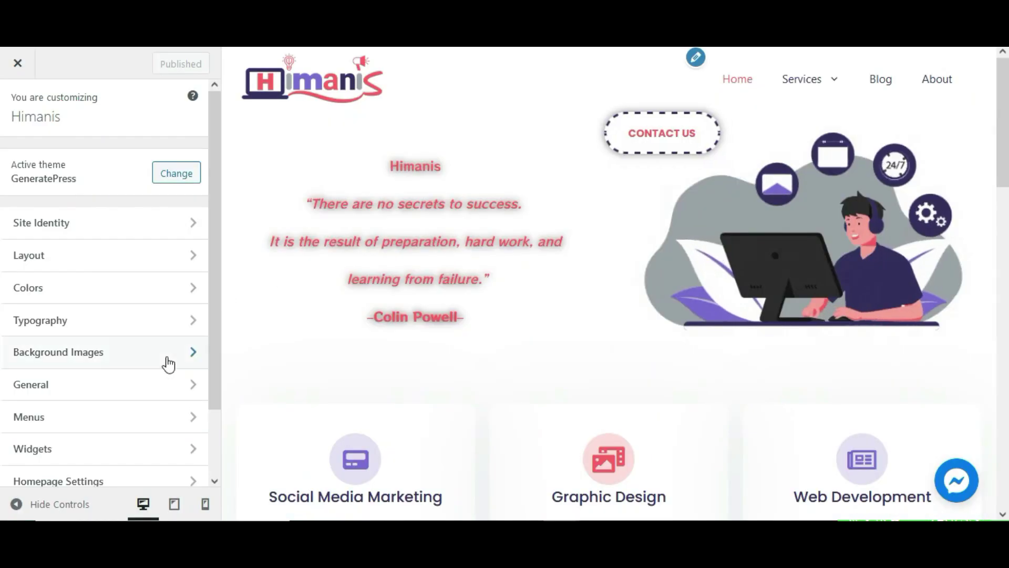
Step: Open the Footer Bar widget area in the Customizer and add a Custom HTML block to it
scroll(168, 364, "down", 1)
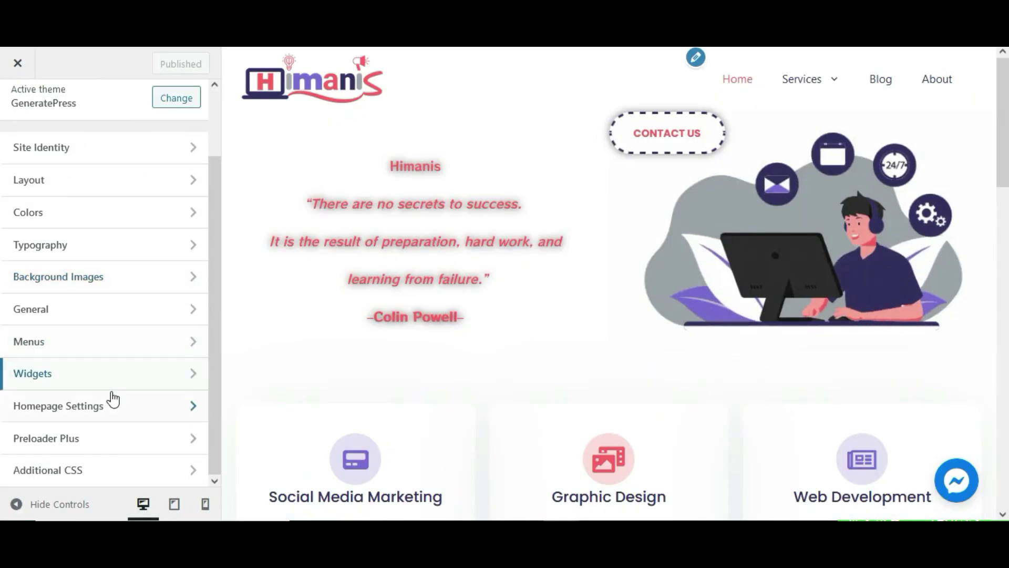
left_click(148, 376)
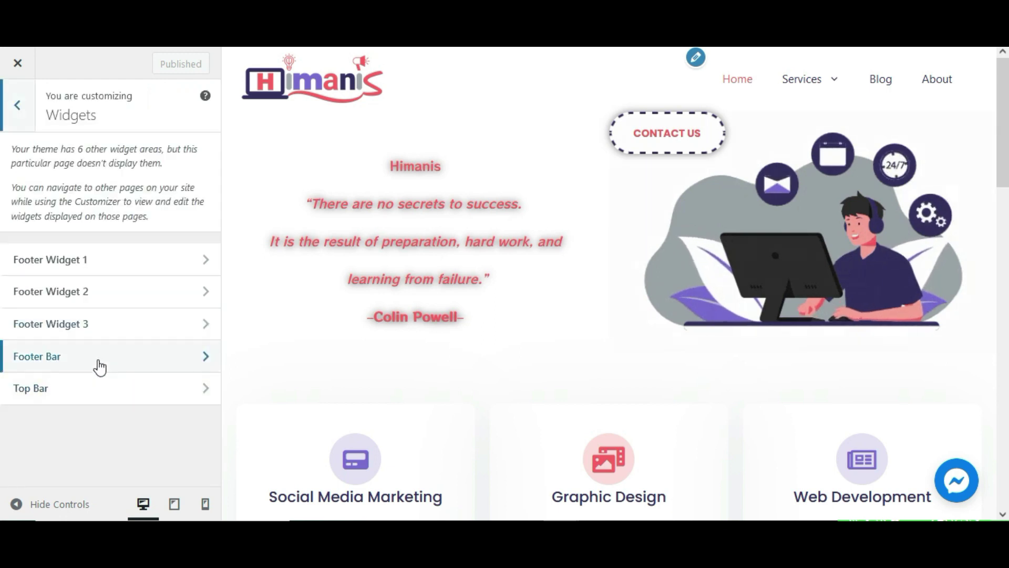
left_click(134, 364)
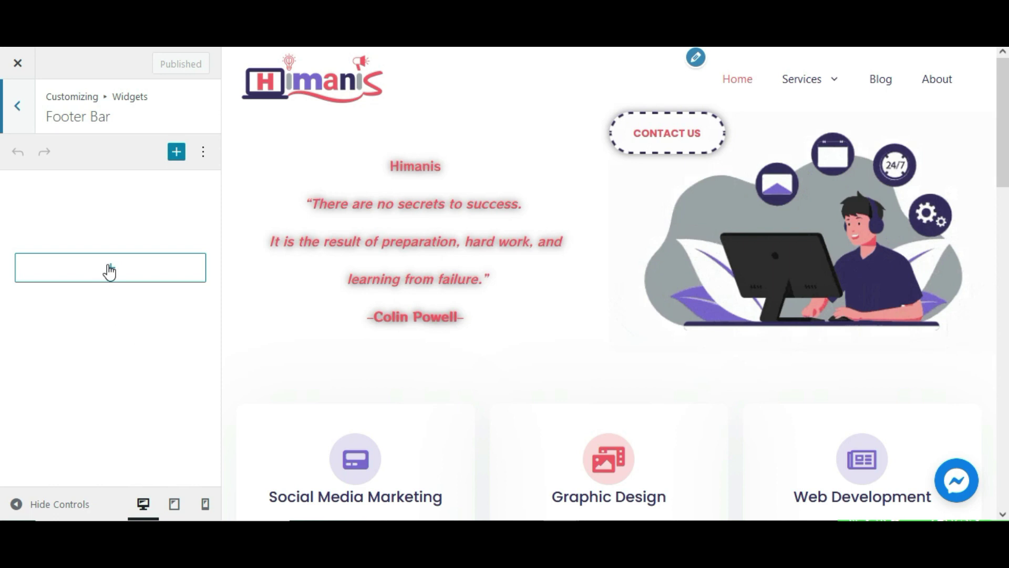
left_click(111, 271)
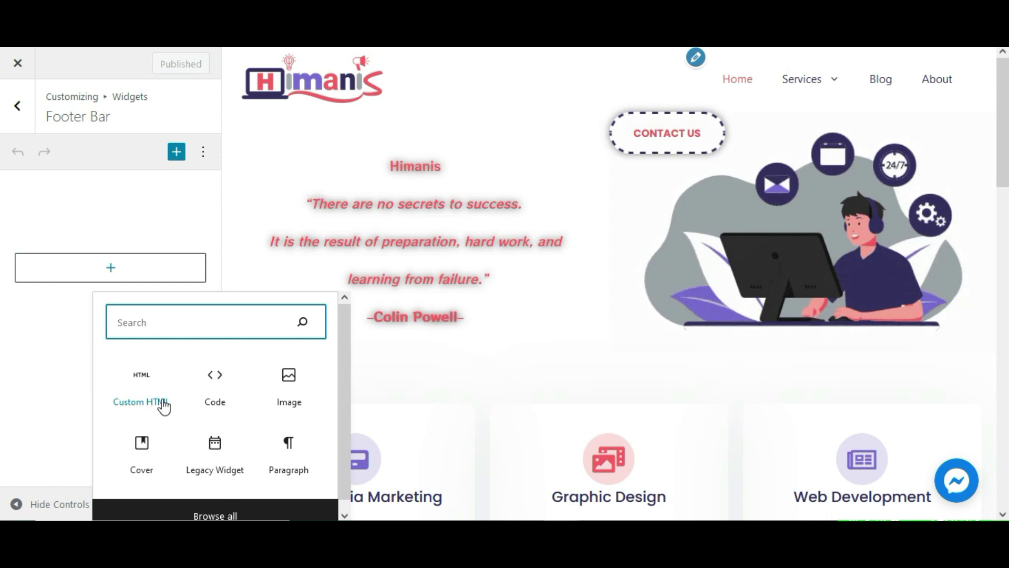
left_click(147, 398)
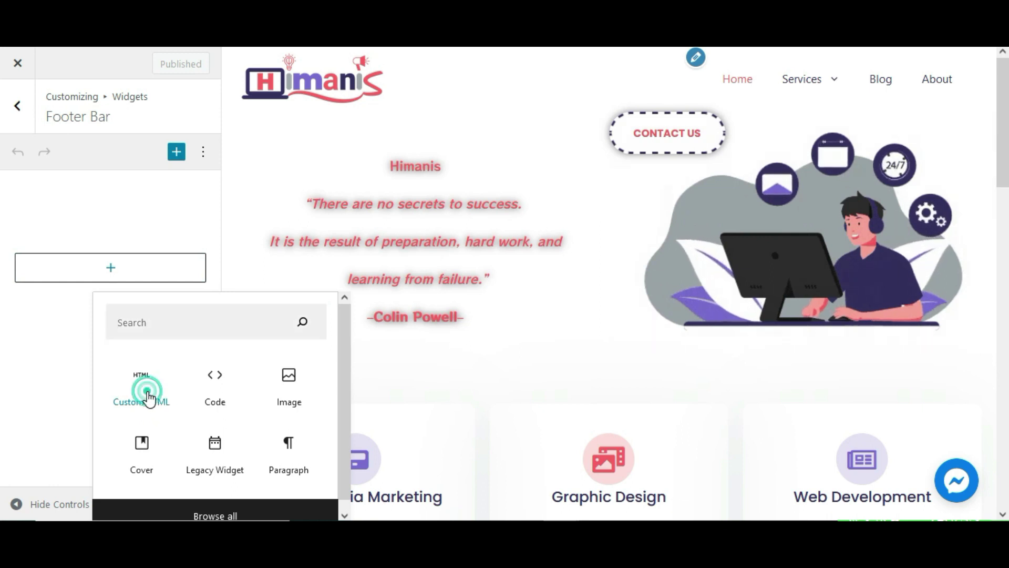